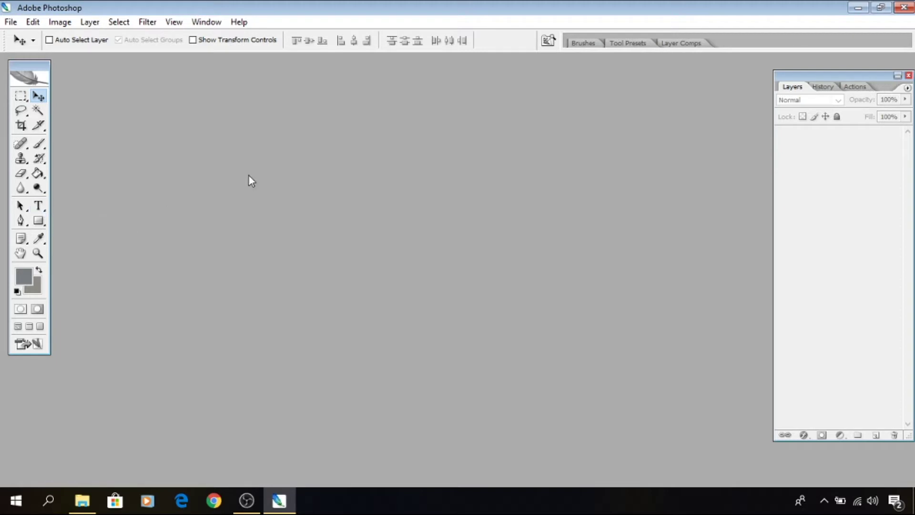
Bring up the New document settings for a 2000 × 2000 px, 300 ppi white RGB canvas.
{"action": "key", "text": "ctrl+n"}
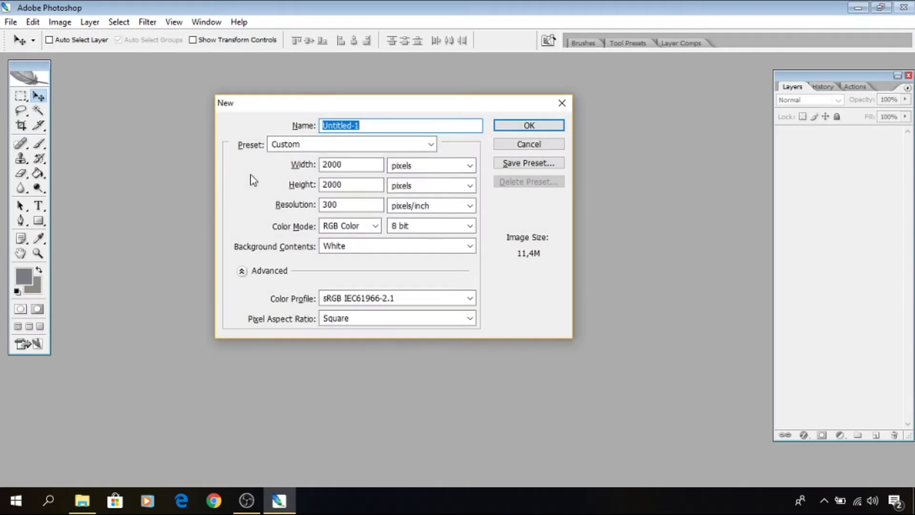
Create the blank 2000 × 2000 px Untitled-1 document and maximize its window.
{"action": "left_click", "coordinate": [506, 130]}
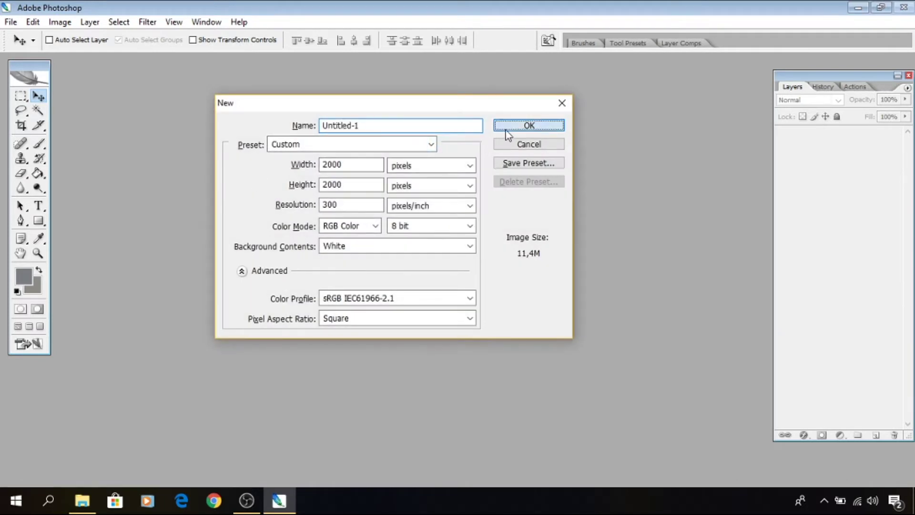
{"action": "left_click", "coordinate": [364, 64]}
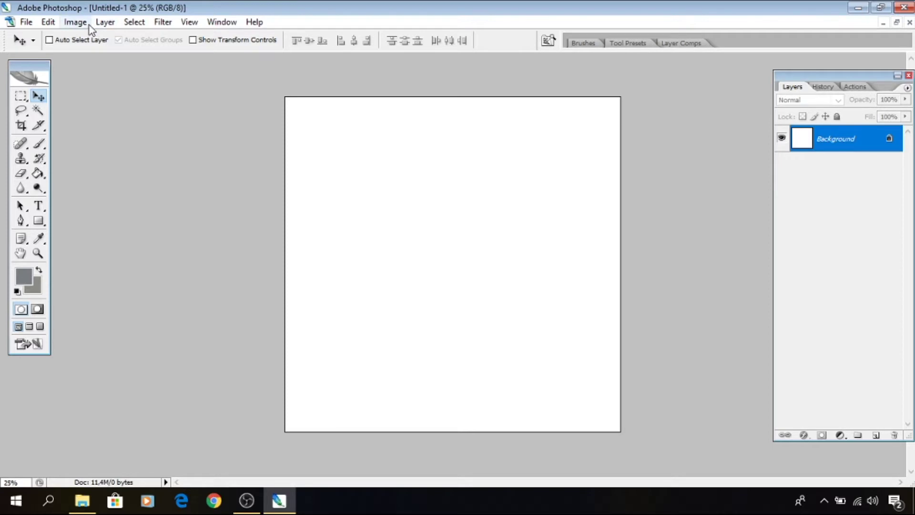
Resize the blank canvas to 2000 × 1500 pixels via Image Size.
{"action": "left_click", "coordinate": [76, 22]}
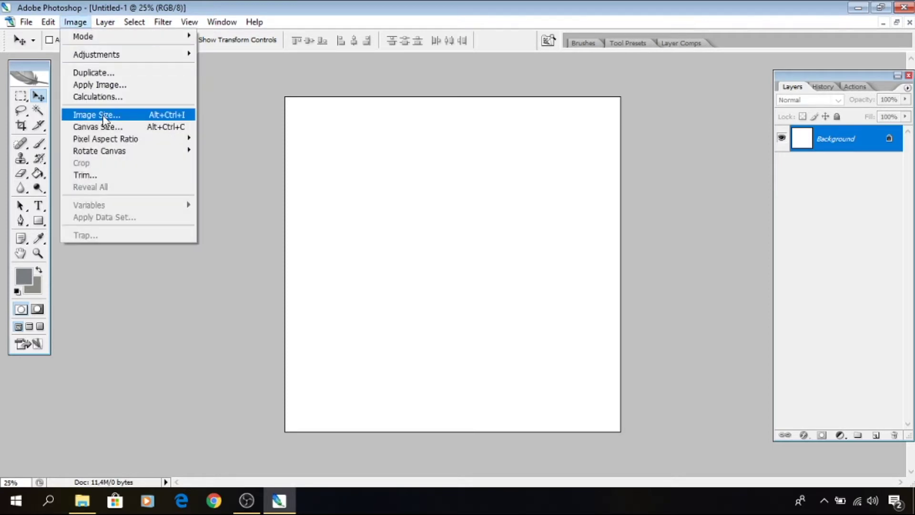
{"action": "left_click", "coordinate": [180, 117]}
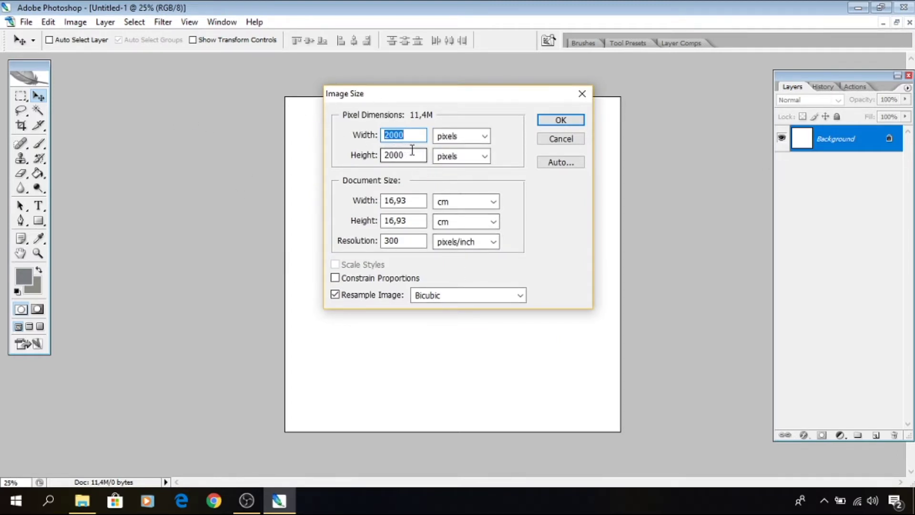
{"action": "left_click_drag", "start_coordinate": [411, 151], "coordinate": [322, 162]}
{"action": "type", "text": "1500"}
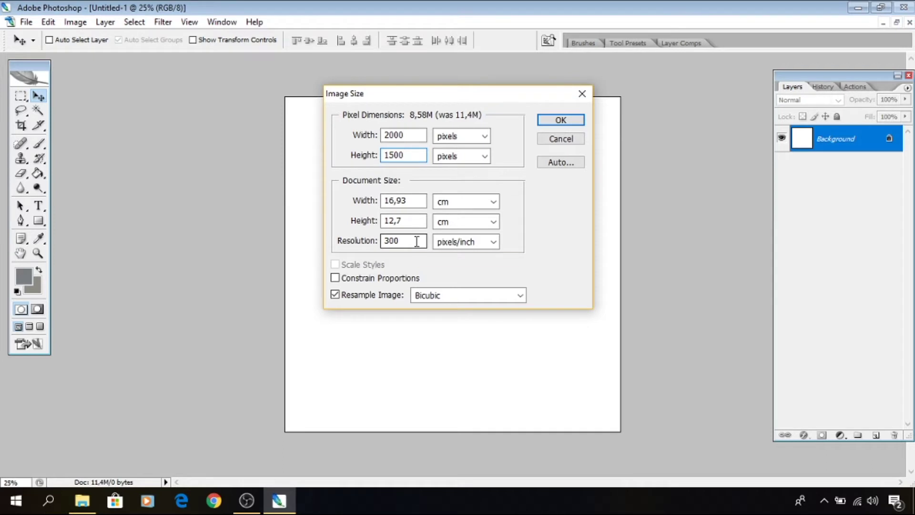
{"action": "left_click", "coordinate": [416, 241]}
{"action": "left_click_drag", "start_coordinate": [400, 242], "coordinate": [385, 252]}
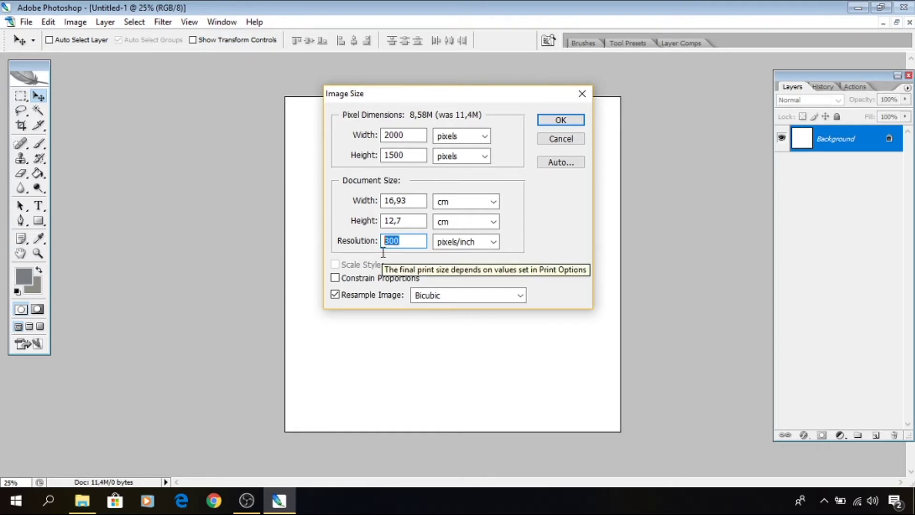
{"action": "left_click", "coordinate": [561, 120]}
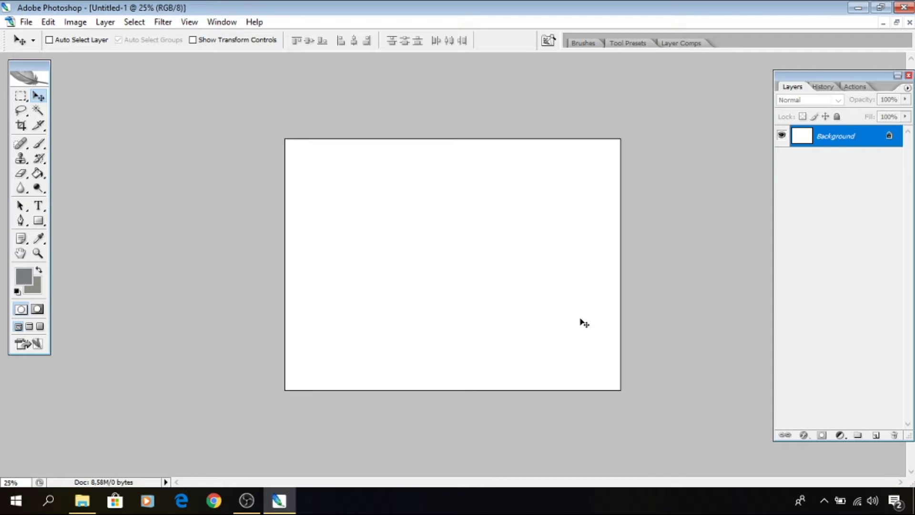
Open the grazing-horse photo from the Downloads folder in Photoshop.
{"action": "left_click", "coordinate": [896, 22]}
{"action": "left_click", "coordinate": [82, 501]}
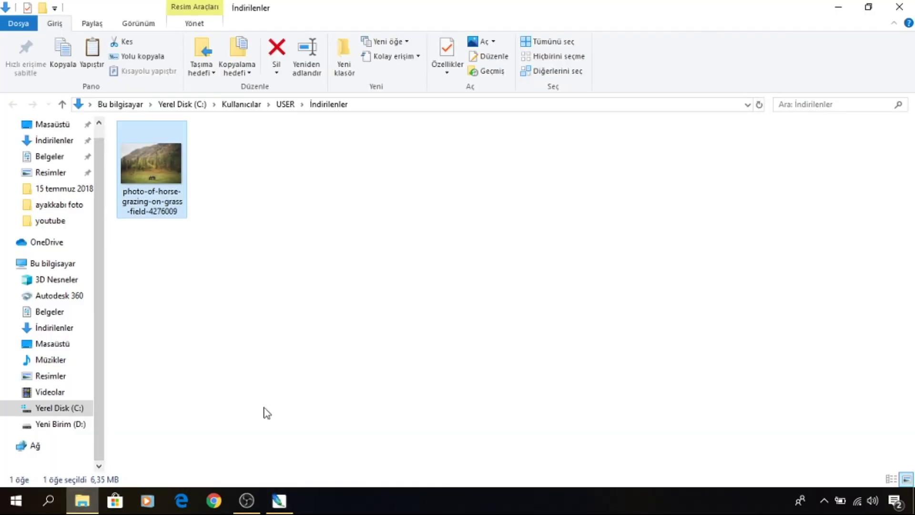
{"action": "mouse_move", "coordinate": [165, 165]}
{"action": "left_mouse_down"}
{"action": "mouse_move", "coordinate": [281, 504]}
{"action": "mouse_move", "coordinate": [545, 299]}
{"action": "left_mouse_up"}
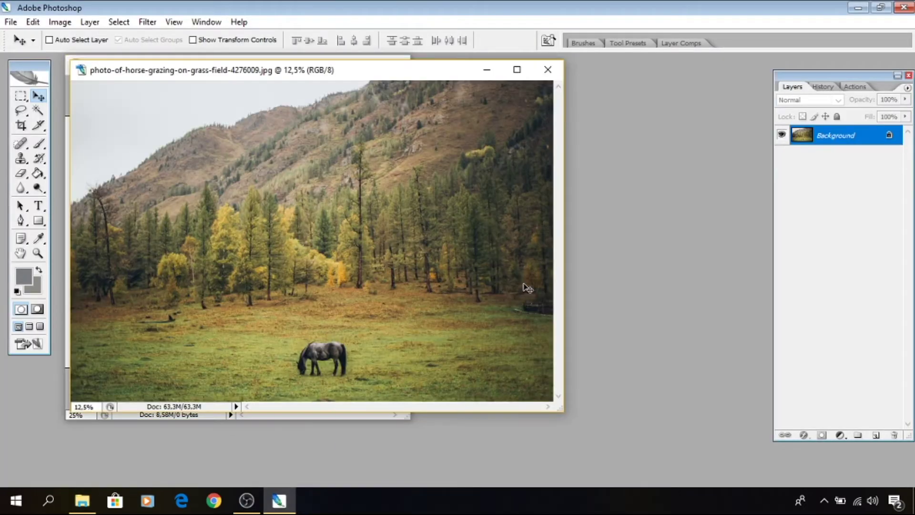
Copy the horse photo into Untitled-1 as Layer 1.
{"action": "left_click_drag", "start_coordinate": [415, 77], "coordinate": [663, 130]}
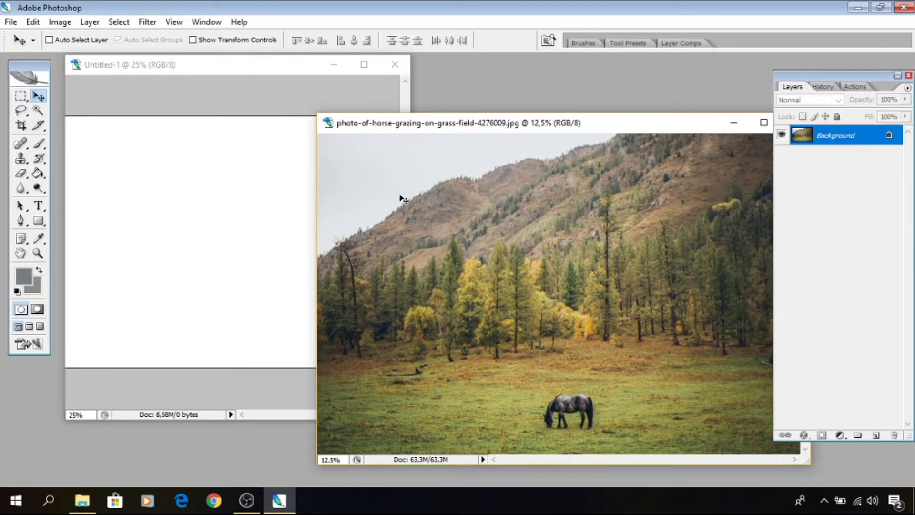
{"action": "left_click_drag", "start_coordinate": [350, 203], "coordinate": [188, 143]}
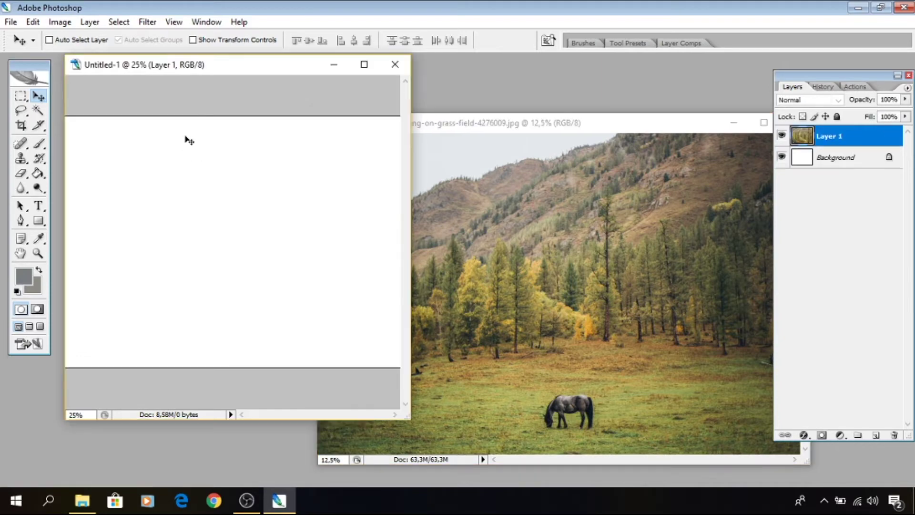
{"action": "key", "text": "f"}
Scale Layer 1 down to 25% inside the canvas and select the whole white canvas.
{"action": "key", "text": "ctrl+t"}
{"action": "key", "text": "ctrl+minus"}
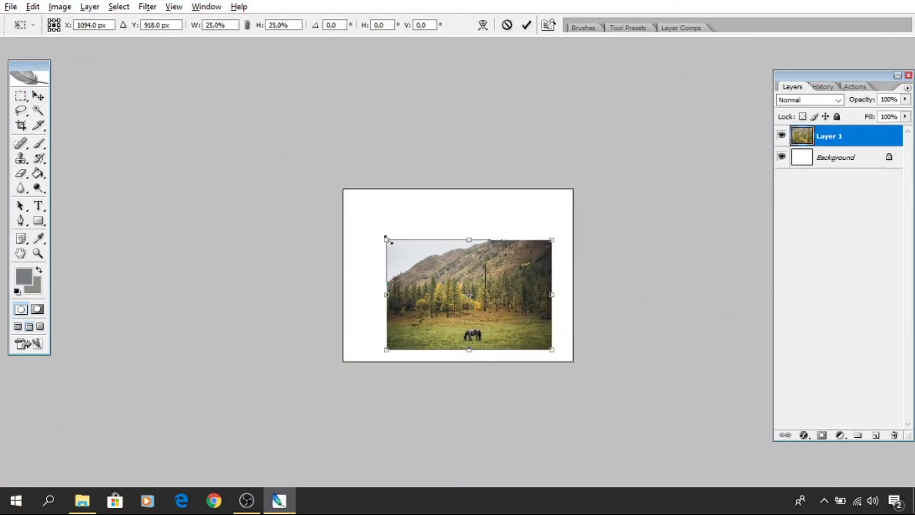
{"action": "left_click_drag", "start_coordinate": [138, 74], "coordinate": [376, 233]}
{"action": "key", "text": "Return"}
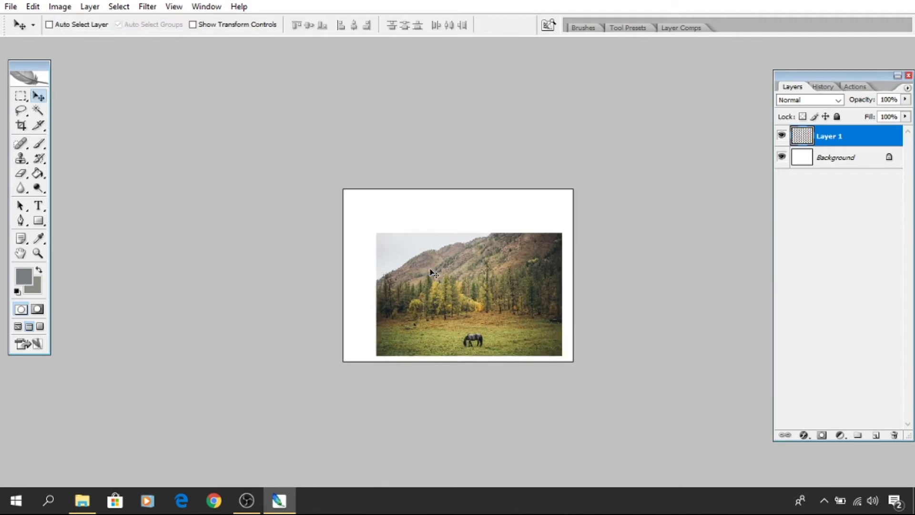
{"action": "left_click_drag", "start_coordinate": [431, 270], "coordinate": [415, 258]}
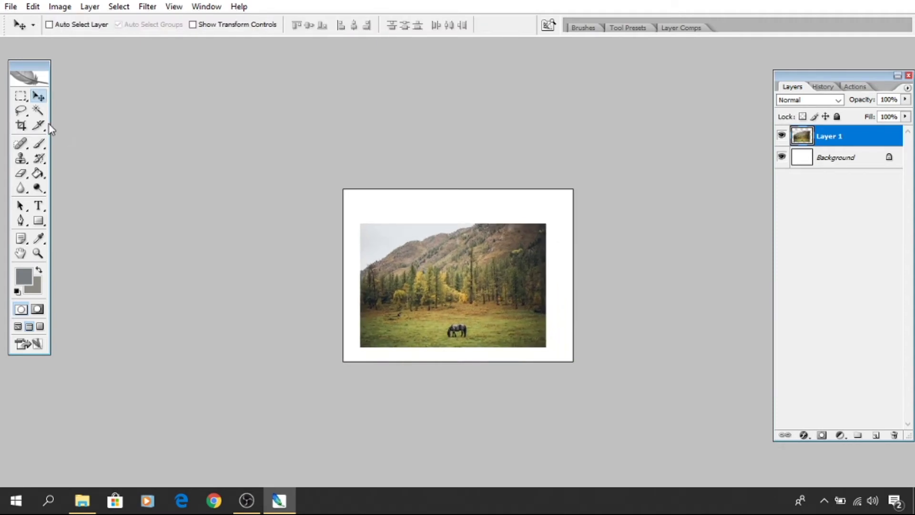
{"action": "key", "text": "m"}
{"action": "left_click_drag", "start_coordinate": [302, 156], "coordinate": [626, 363]}
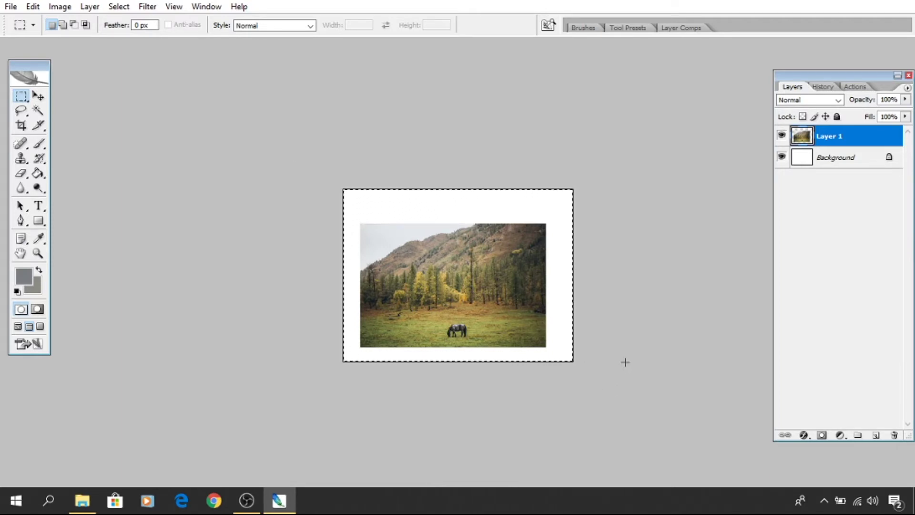
Align the horse photo to the canvas's vertical and horizontal centres and reset colours to black and white.
{"action": "key", "text": "v"}
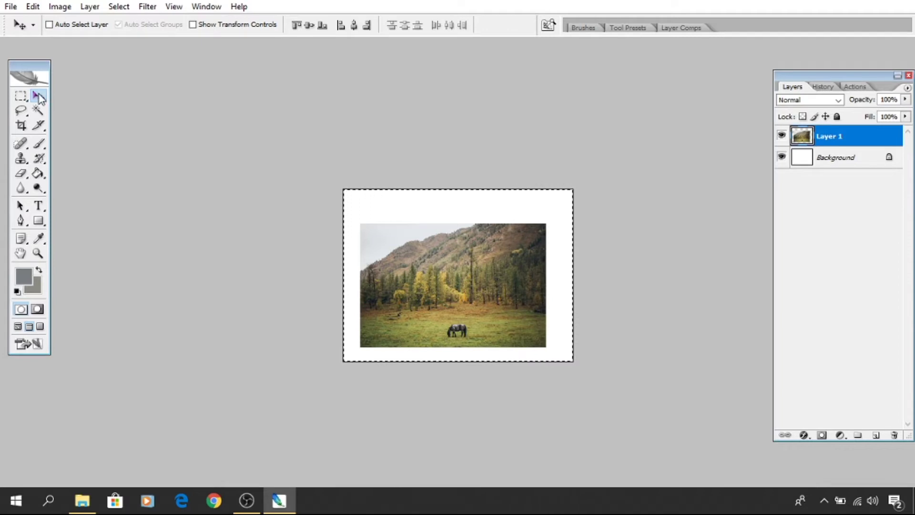
{"action": "left_click", "coordinate": [309, 25]}
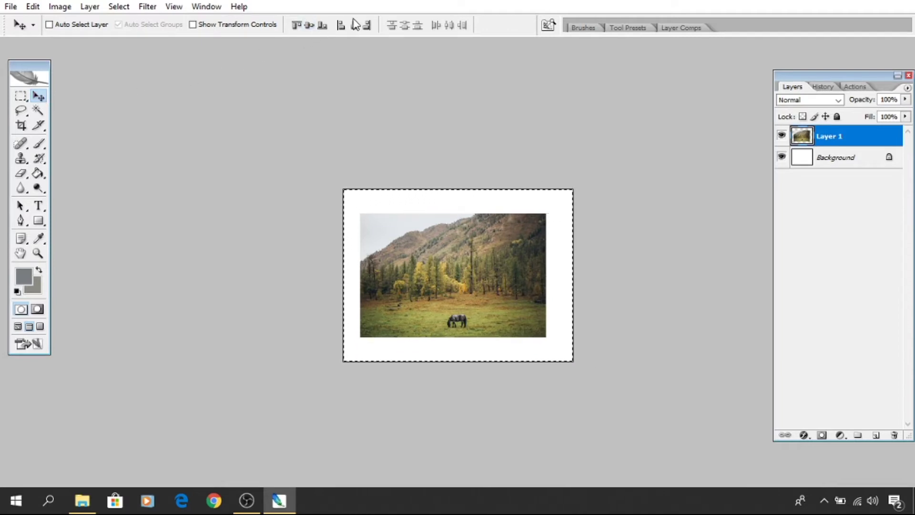
{"action": "left_click", "coordinate": [354, 25]}
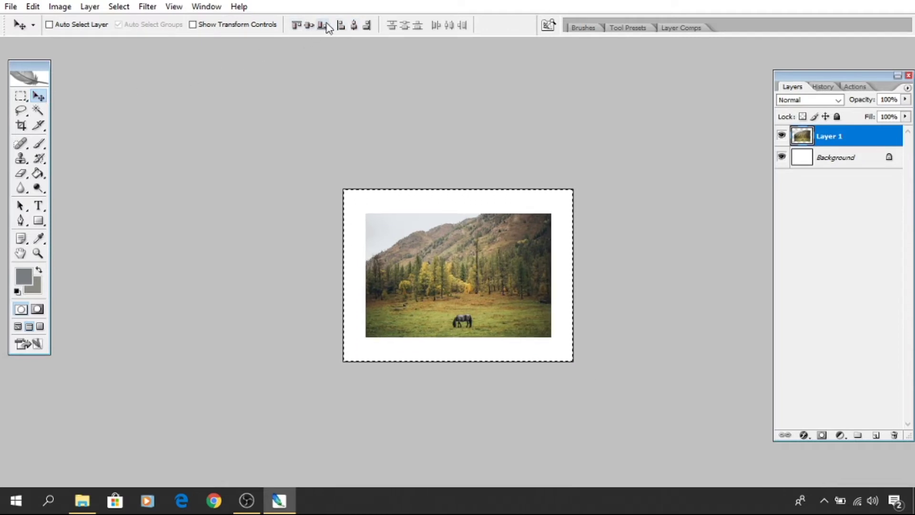
{"action": "key", "text": "ctrl+d"}
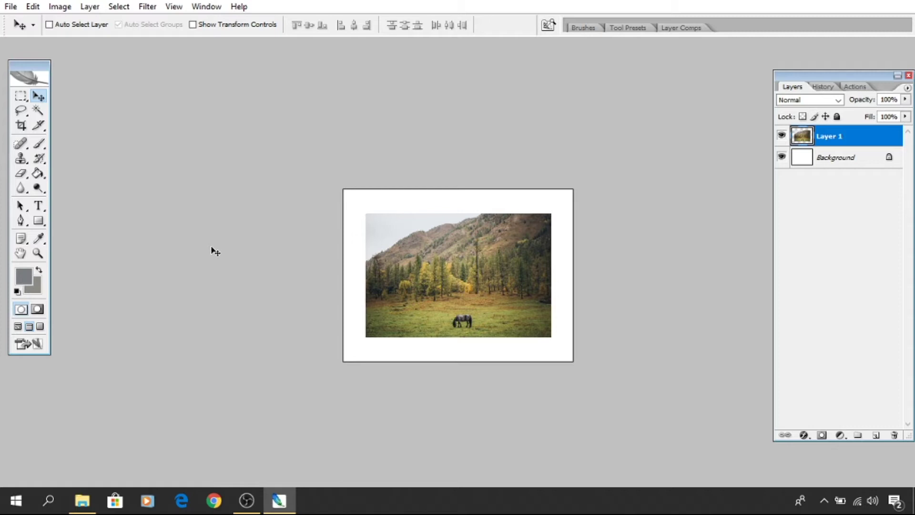
{"action": "key", "text": "ctrl+a"}
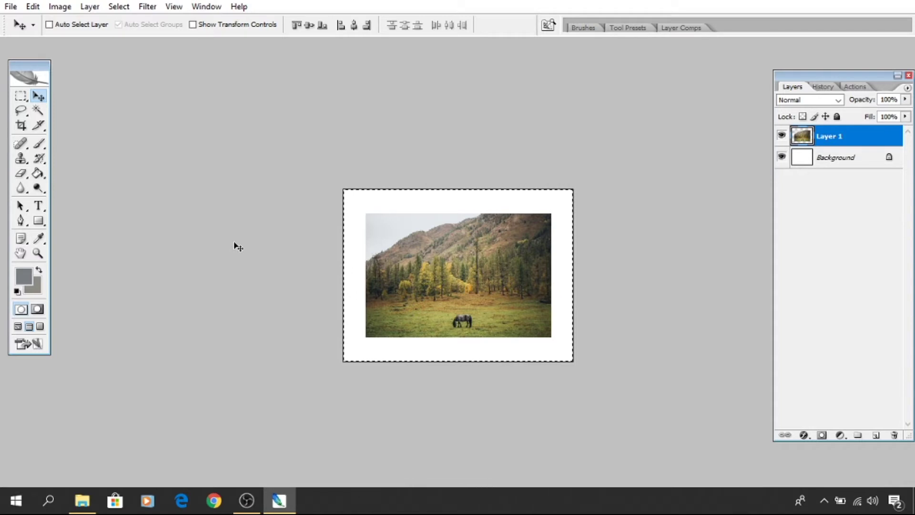
{"action": "key", "text": "d"}
{"action": "key", "text": "ctrl+d"}
{"action": "scroll", "coordinate": [429, 286], "scroll_direction": "up", "scroll_amount": 2}
{"action": "key", "text": "m"}
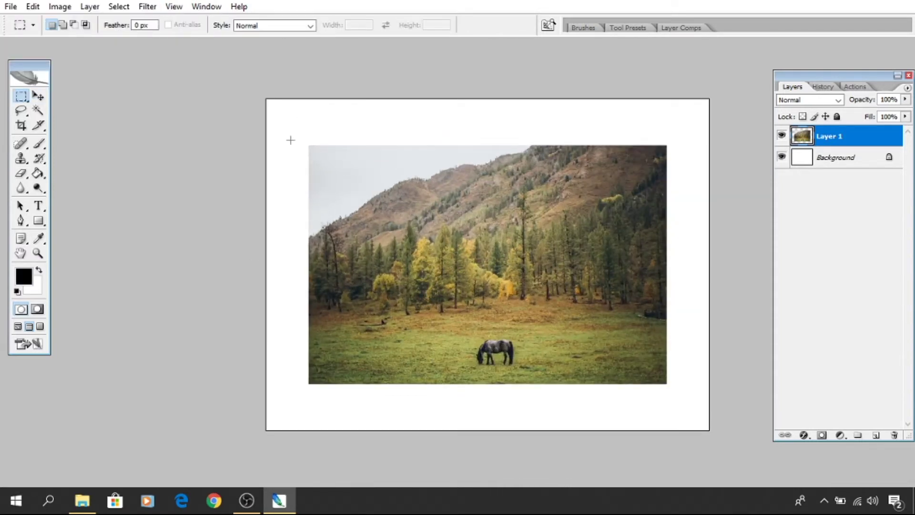
{"action": "left_click", "coordinate": [21, 110]}
{"action": "mouse_move", "coordinate": [405, 202]}
{"action": "left_mouse_down"}
{"action": "mouse_move", "coordinate": [398, 254]}
{"action": "mouse_move", "coordinate": [404, 201]}
{"action": "left_mouse_up"}
{"action": "left_click", "coordinate": [398, 346]}
{"action": "left_click_drag", "start_coordinate": [445, 188], "coordinate": [454, 248]}
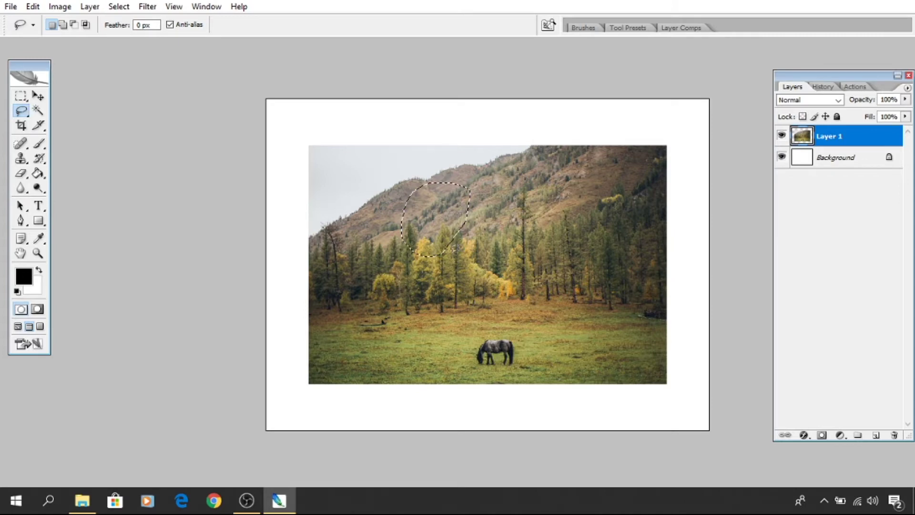
{"action": "left_click", "coordinate": [465, 291]}
{"action": "key", "text": "v"}
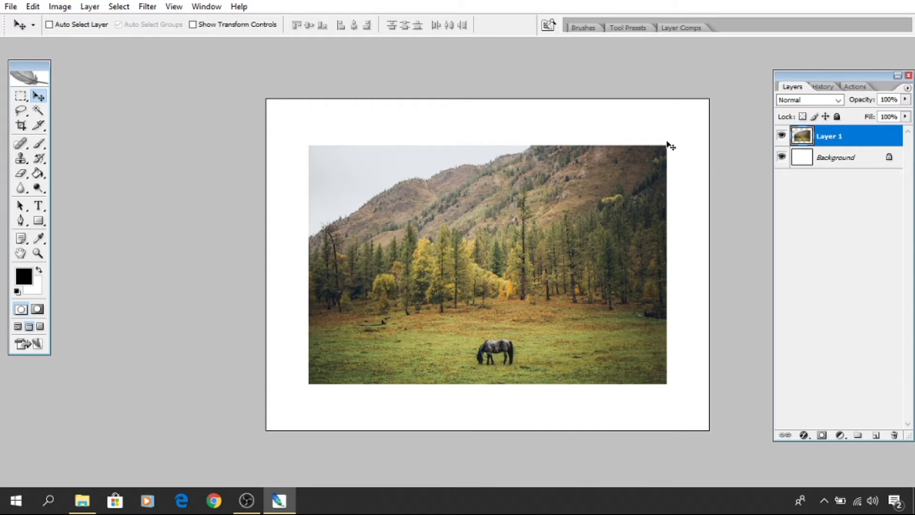
Try enlarging the horse photo layer over the canvas, ending with a committed transform at 100%.
{"action": "key", "text": "ctrl+t"}
{"action": "left_click_drag", "start_coordinate": [663, 144], "coordinate": [747, 98]}
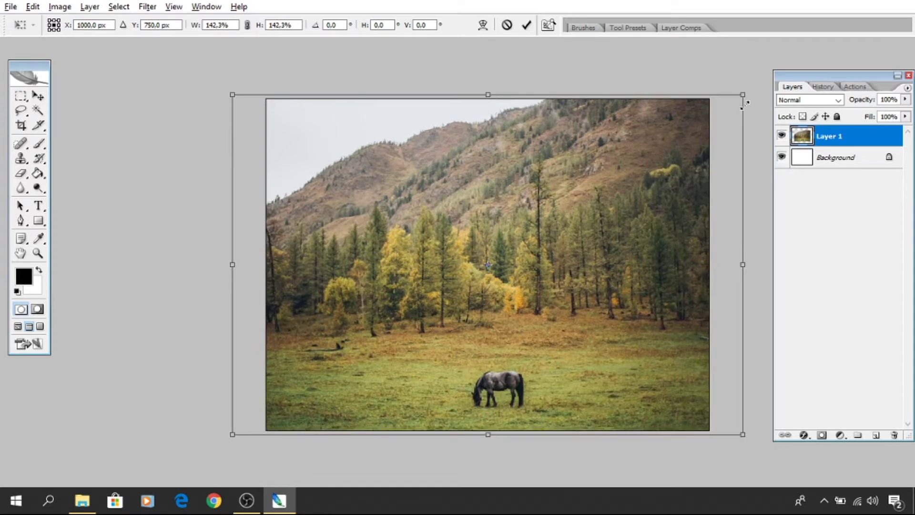
{"action": "key", "text": "Return"}
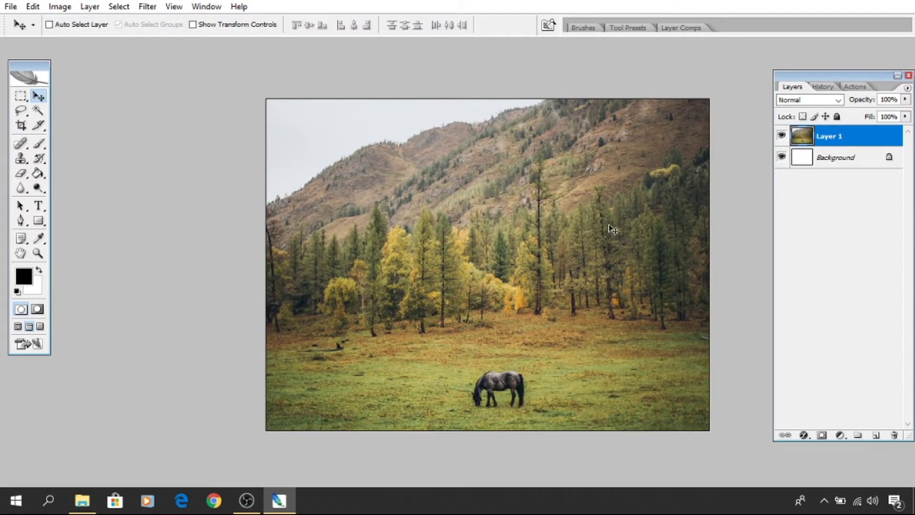
{"action": "key", "text": "ctrl+t"}
{"action": "key", "text": "Escape"}
{"action": "key", "text": "ctrl+t"}
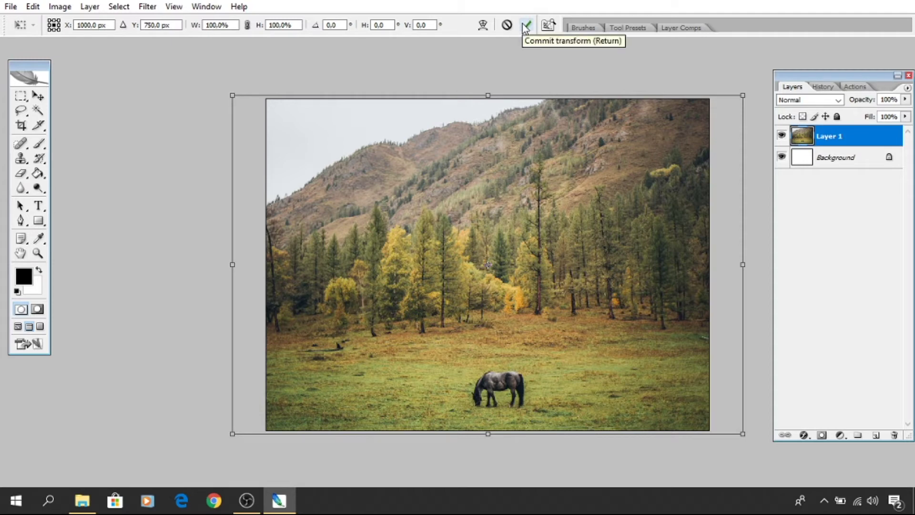
{"action": "left_click", "coordinate": [525, 26]}
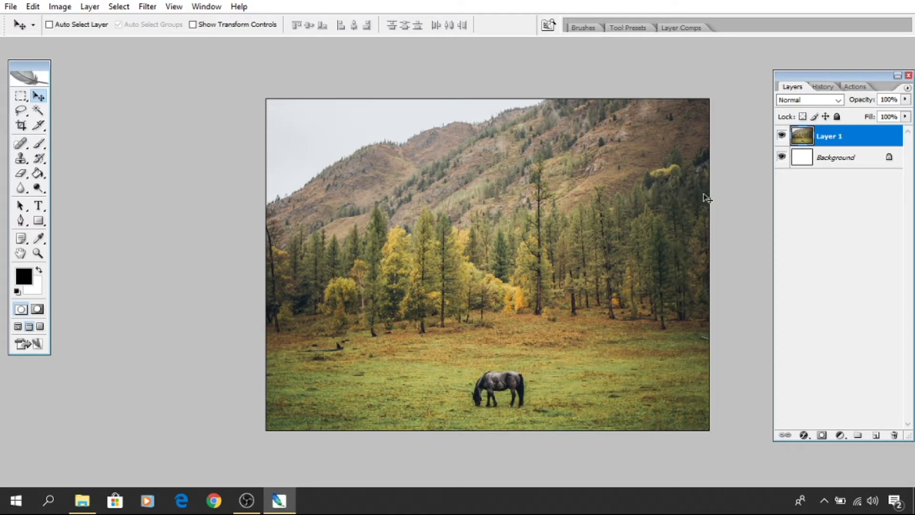
Scale the landscape proportionally, then stretch it vertically toward the canvas height.
{"action": "key", "text": "ctrl+t"}
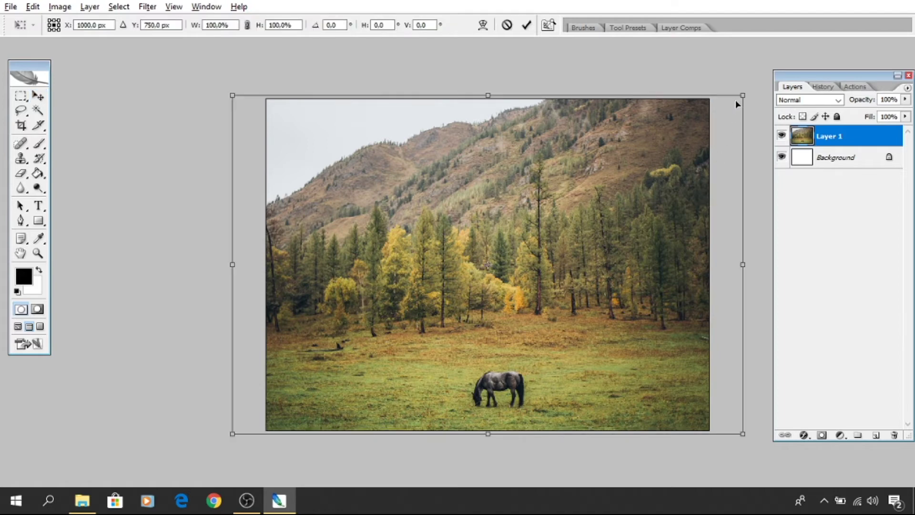
{"action": "mouse_move", "coordinate": [742, 96]}
{"action": "left_mouse_down"}
{"action": "mouse_move", "coordinate": [701, 124]}
{"action": "mouse_move", "coordinate": [707, 133]}
{"action": "left_mouse_up"}
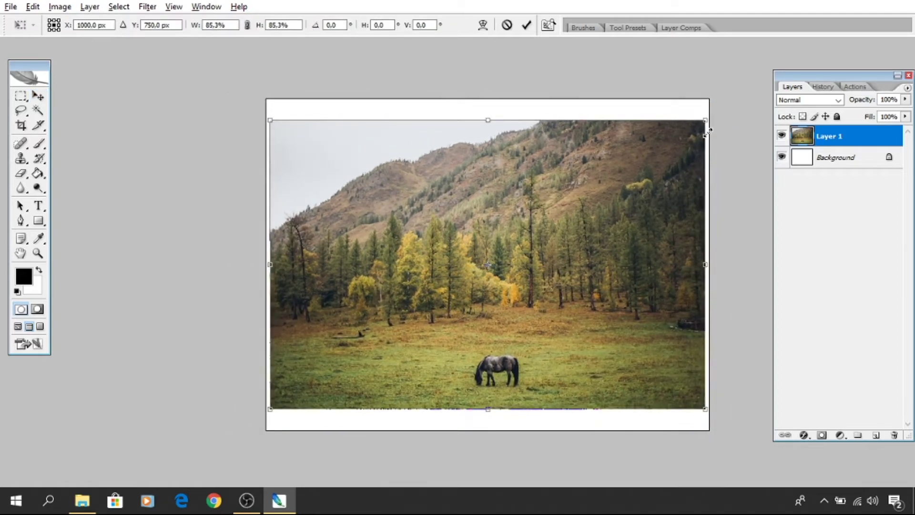
{"action": "mouse_move", "coordinate": [707, 132]}
{"action": "left_mouse_down"}
{"action": "mouse_move", "coordinate": [698, 138]}
{"action": "mouse_move", "coordinate": [713, 135]}
{"action": "left_mouse_up"}
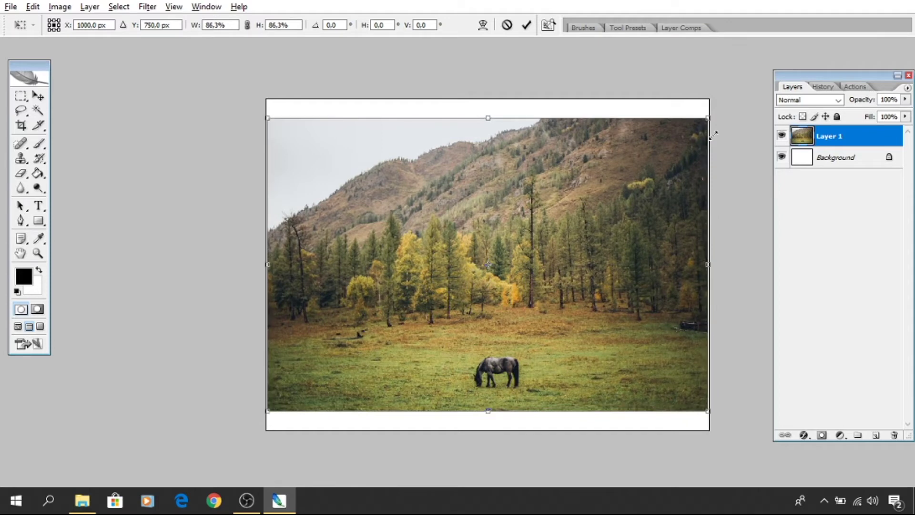
{"action": "left_click_drag", "start_coordinate": [713, 135], "coordinate": [716, 135]}
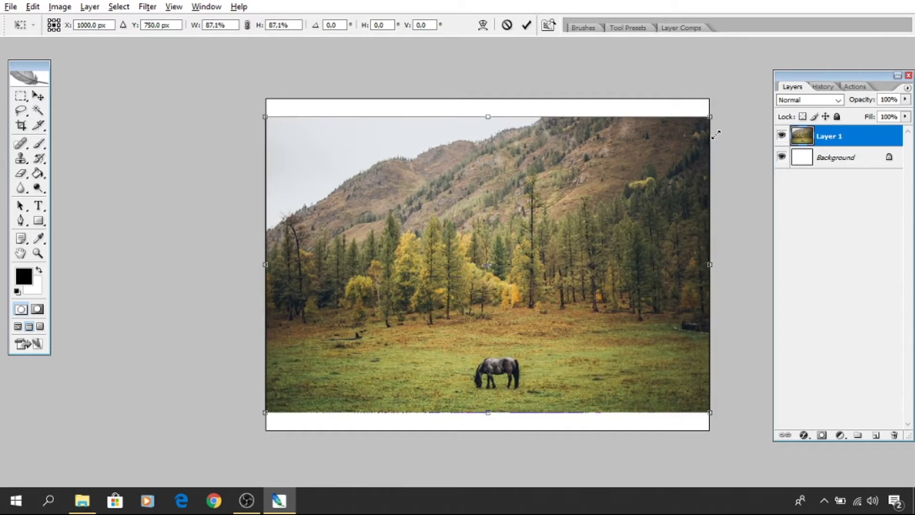
{"action": "left_click_drag", "start_coordinate": [487, 120], "coordinate": [489, 108]}
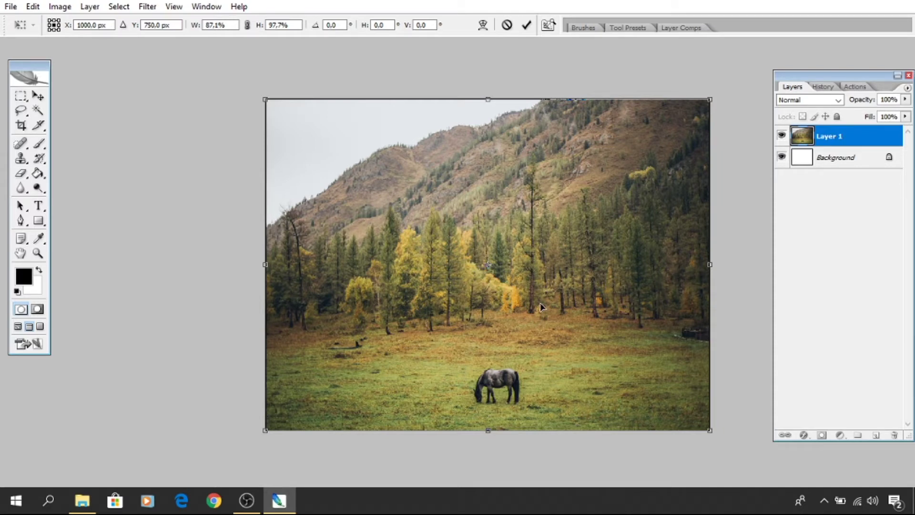
{"action": "key", "text": "Return"}
Shrink the photo proportionally to about 86% so it spans the canvas width.
{"action": "key", "text": "ctrl+t"}
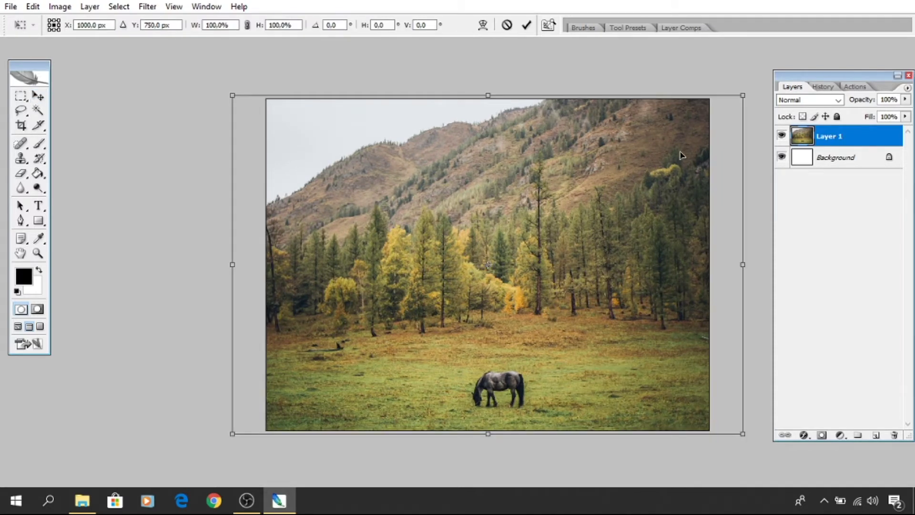
{"action": "mouse_move", "coordinate": [738, 99]}
{"action": "left_mouse_down"}
{"action": "mouse_move", "coordinate": [705, 126]}
{"action": "mouse_move", "coordinate": [708, 117]}
{"action": "left_mouse_up"}
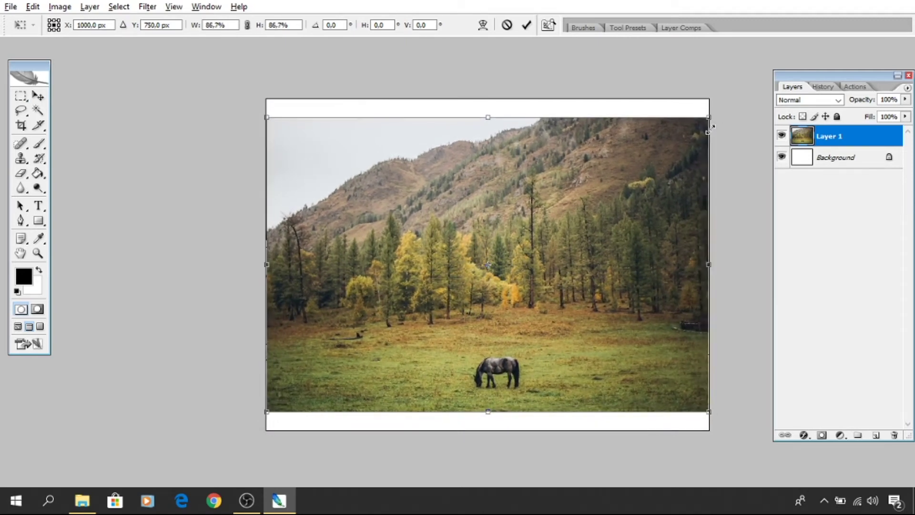
{"action": "key", "text": "Return"}
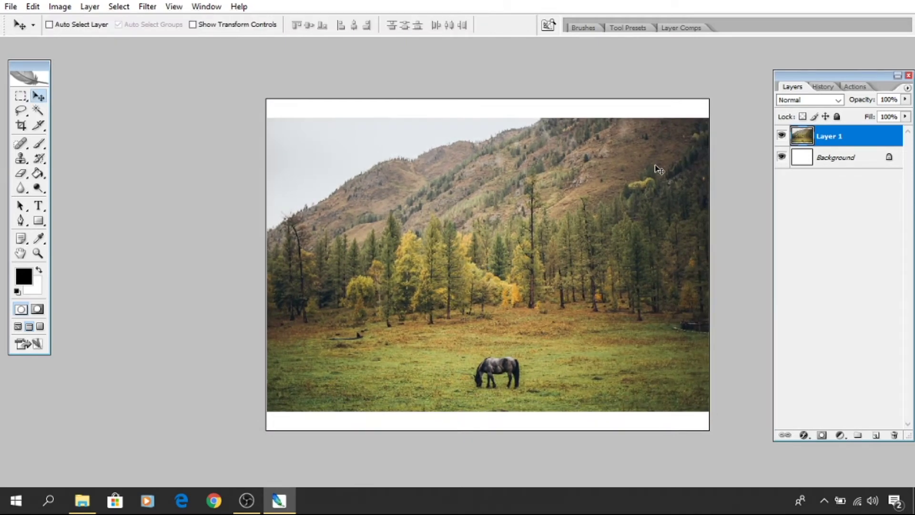
{"action": "key", "text": "m"}
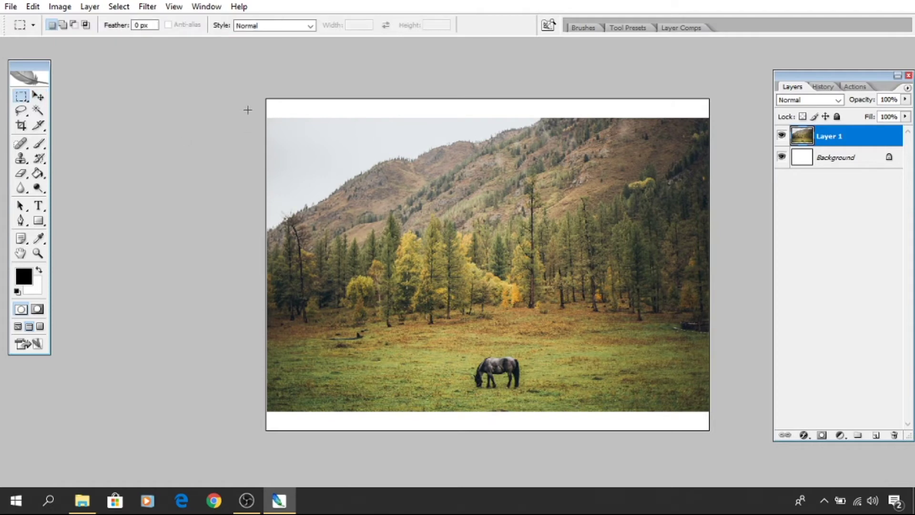
Stretch the photo's top strip up over the upper white band.
{"action": "left_click_drag", "start_coordinate": [713, 212], "coordinate": [726, 225]}
{"action": "key", "text": "ctrl+t"}
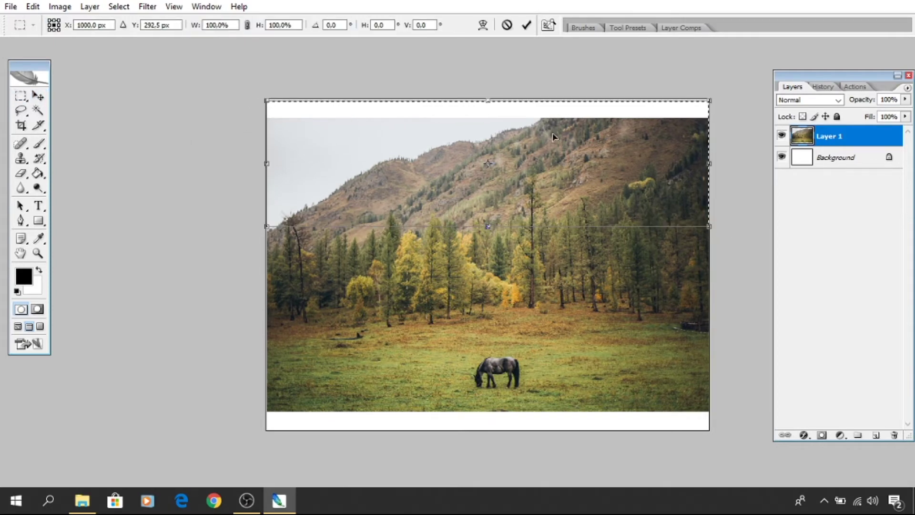
{"action": "left_click_drag", "start_coordinate": [488, 100], "coordinate": [488, 74]}
{"action": "key", "text": "Return"}
{"action": "key", "text": "ctrl+d"}
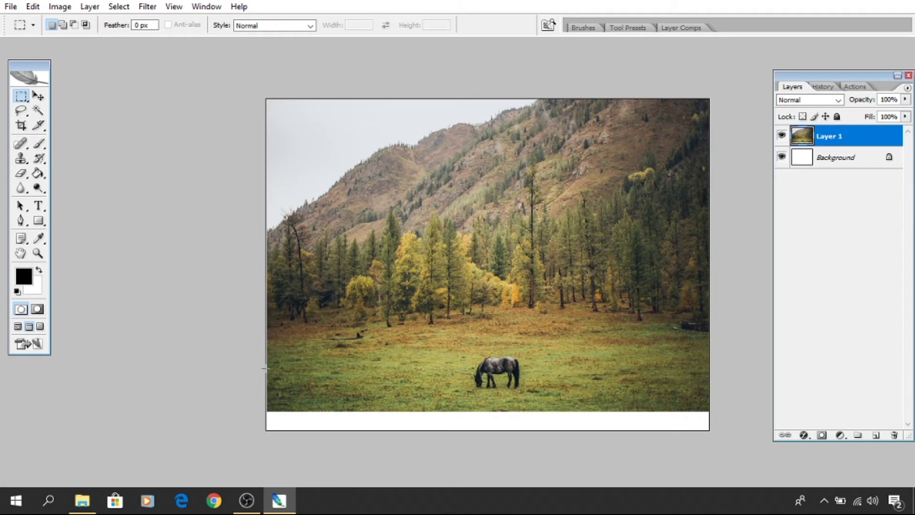
Stretch the bottom strip down over the lower white band so the photo fills the canvas.
{"action": "left_click_drag", "start_coordinate": [259, 455], "coordinate": [726, 395]}
{"action": "key", "text": "ctrl+t"}
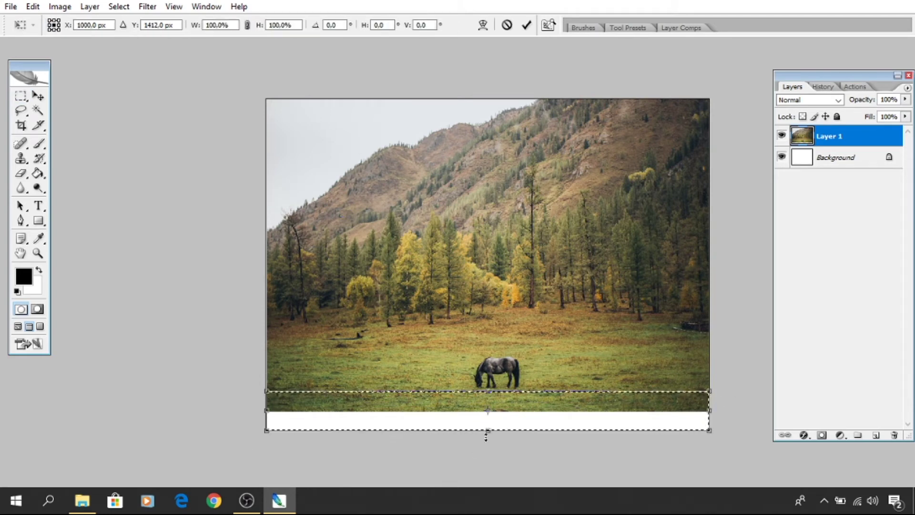
{"action": "left_click_drag", "start_coordinate": [482, 441], "coordinate": [502, 468]}
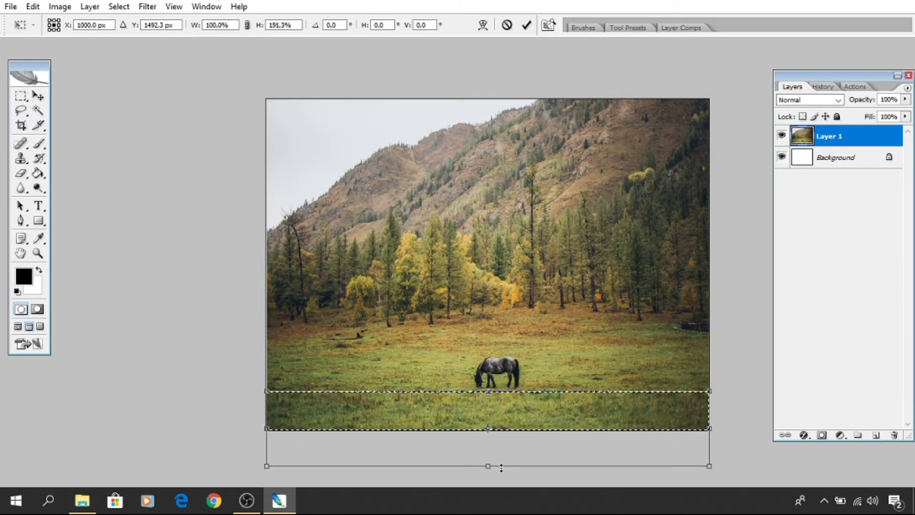
{"action": "key", "text": "Return"}
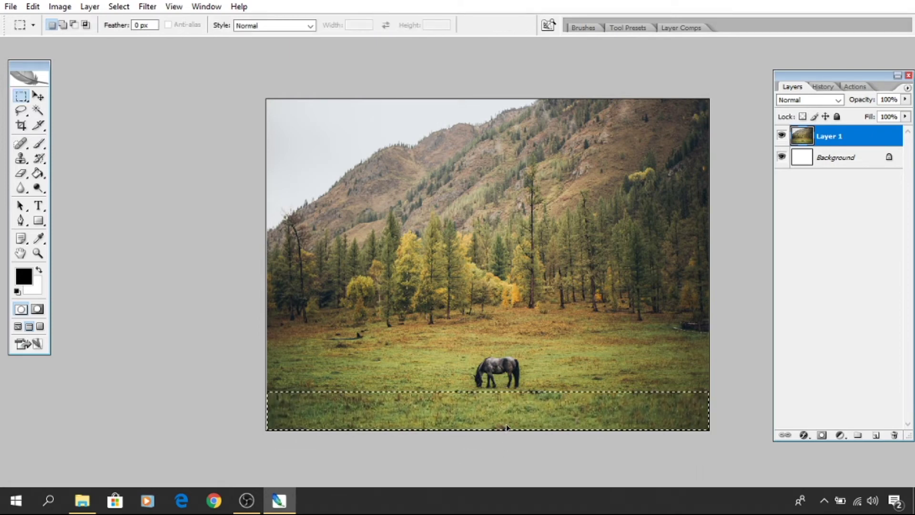
{"action": "key", "text": "ctrl+d"}
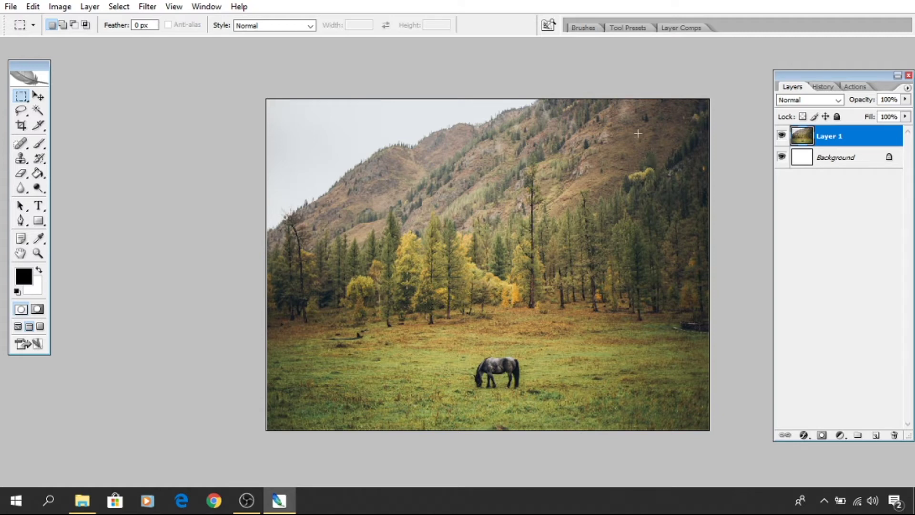
{"action": "key", "text": "t"}
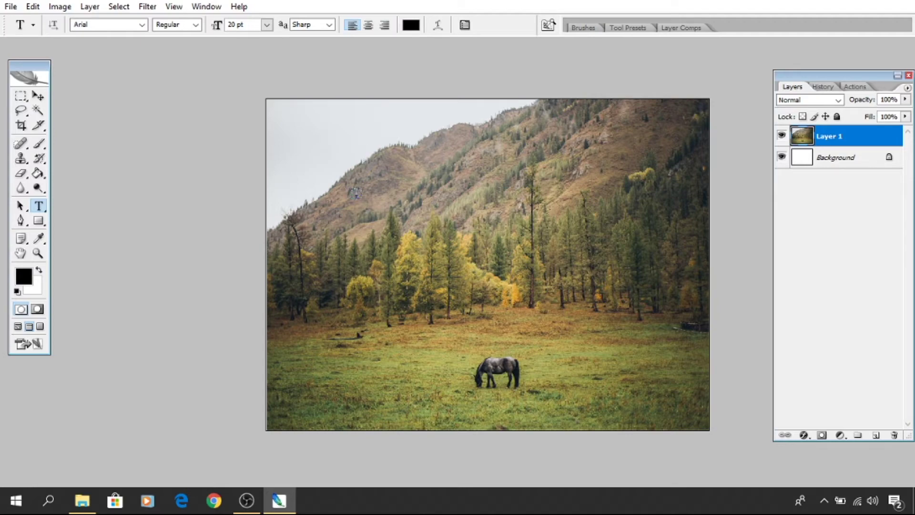
{"action": "left_click", "coordinate": [220, 500]}
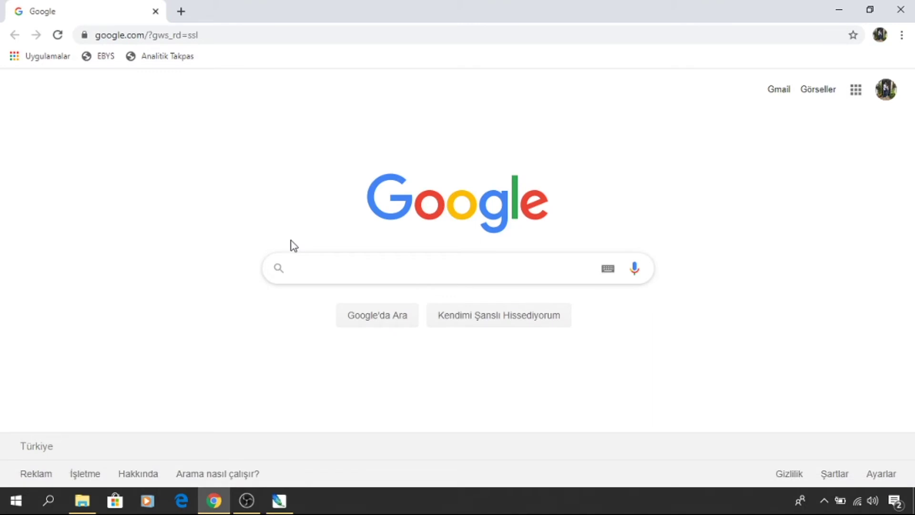
{"action": "type", "text": "pexel"}
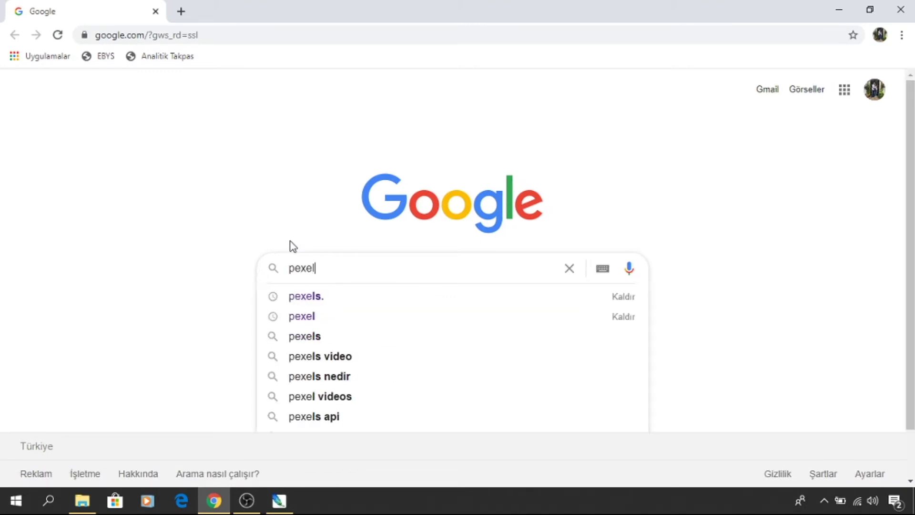
{"action": "key", "text": "Return"}
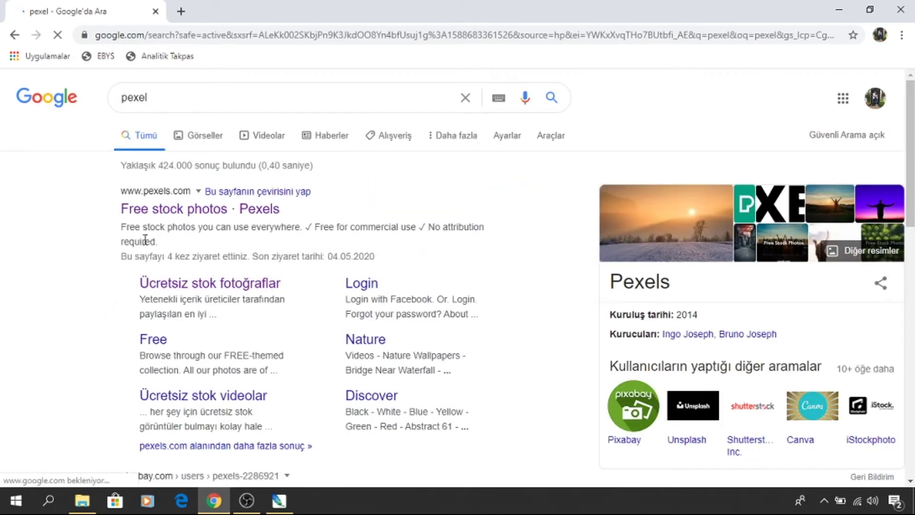
{"action": "left_click", "coordinate": [154, 213]}
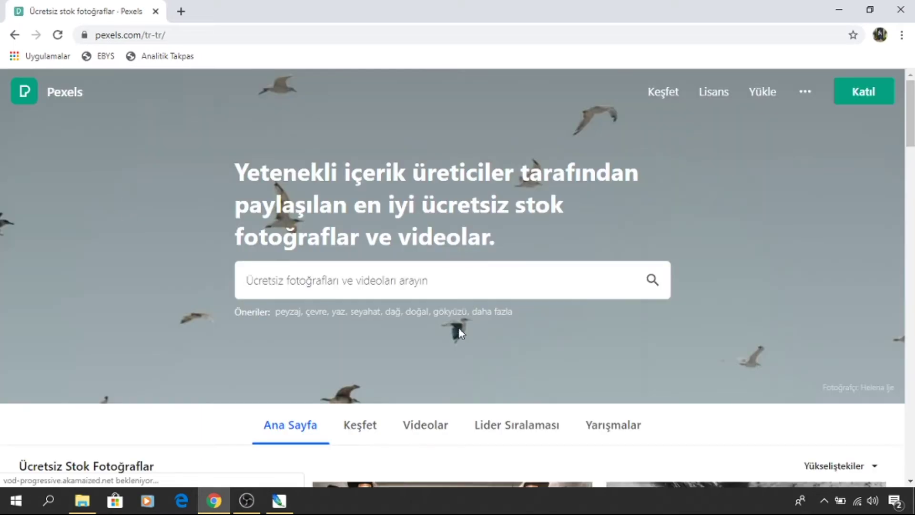
{"action": "type", "text": "manzar"}
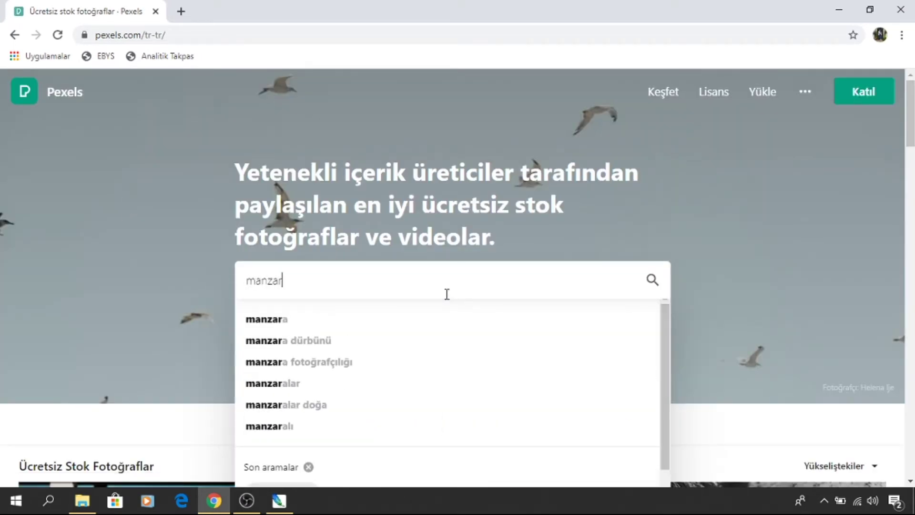
{"action": "type", "text": "a"}
{"action": "key", "text": "Return"}
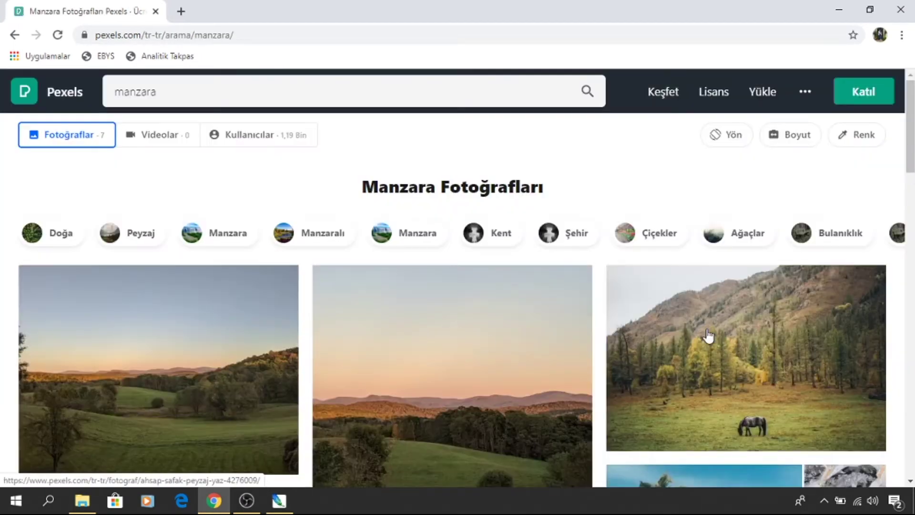
{"action": "left_click", "coordinate": [718, 323]}
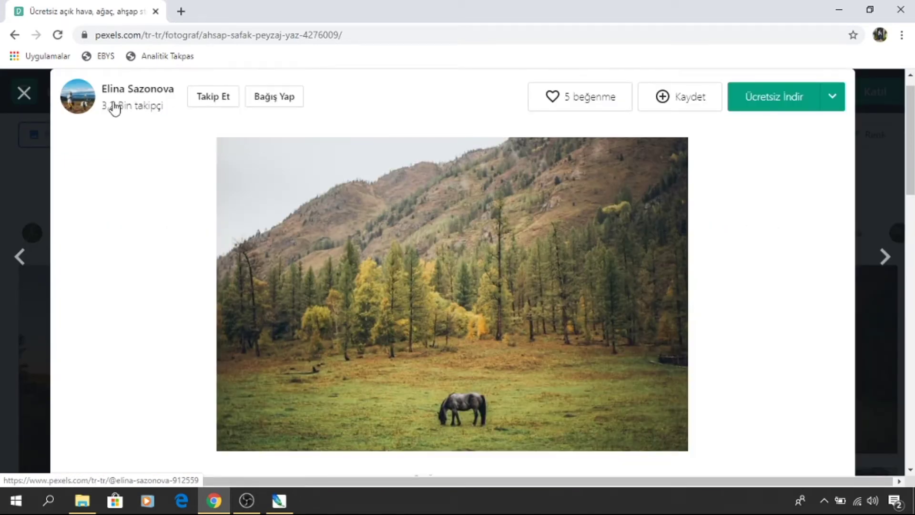
{"action": "left_click", "coordinate": [279, 500]}
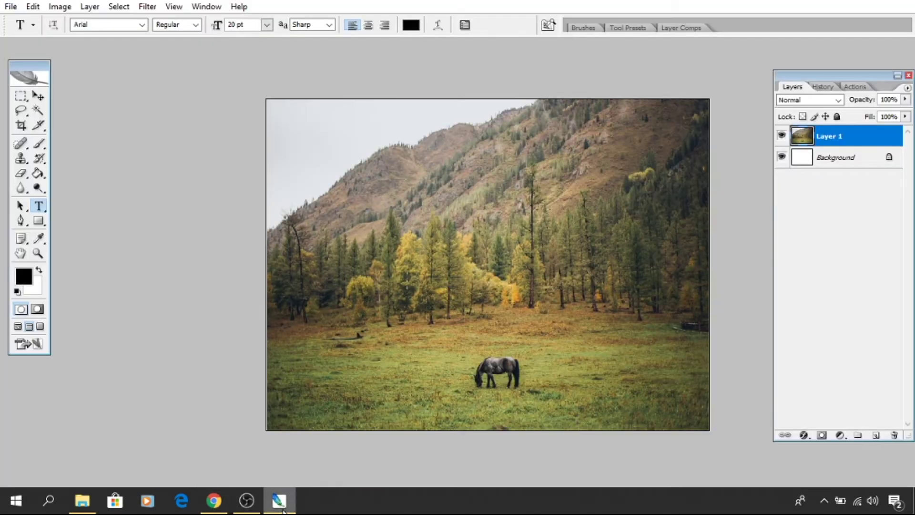
Type the credit 'By Desing Elina' near the photo's top-left and commit it.
{"action": "left_click", "coordinate": [292, 135]}
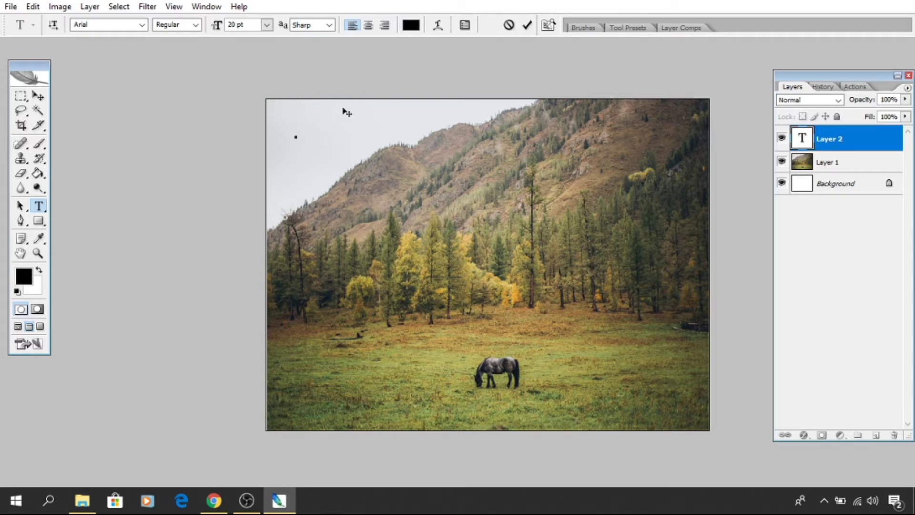
{"action": "type", "text": "By "}
{"action": "type", "text": "Desing Elina"}
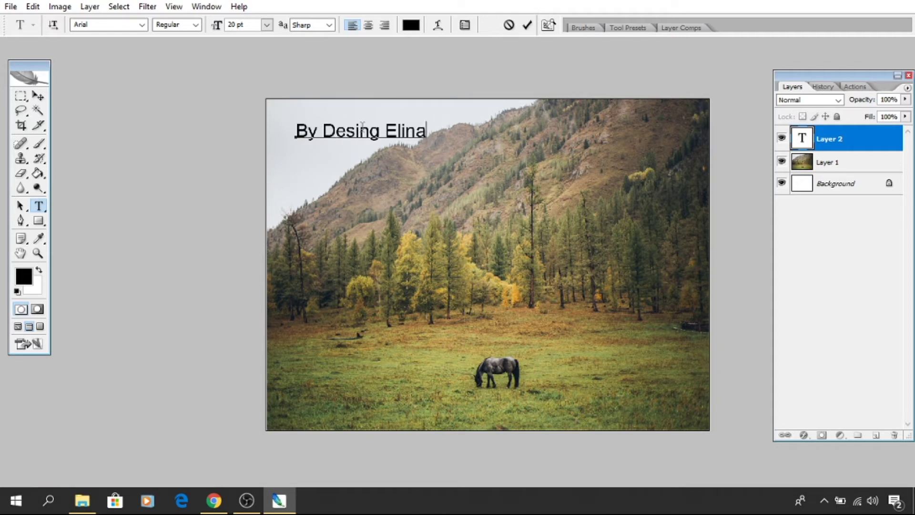
{"action": "left_click", "coordinate": [528, 26]}
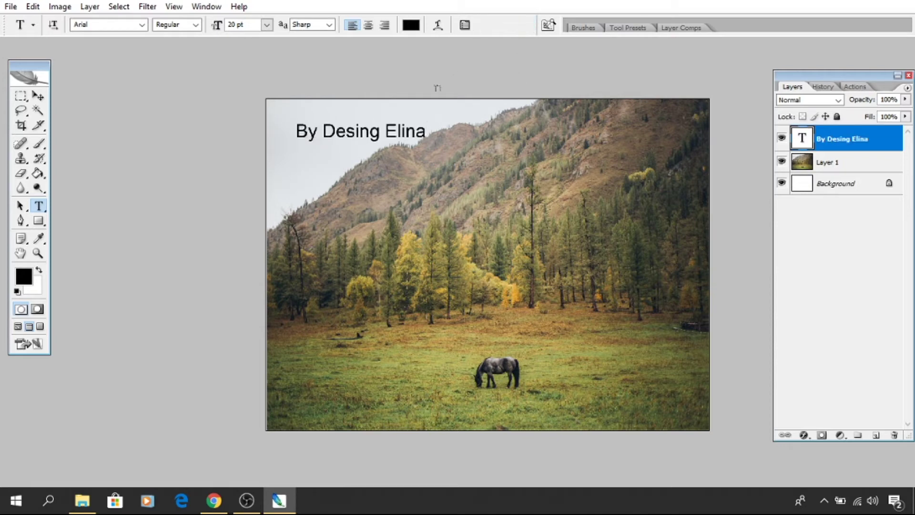
Re-edit the credit, remove a stray extra line, and finish the text layer.
{"action": "left_click", "coordinate": [402, 129]}
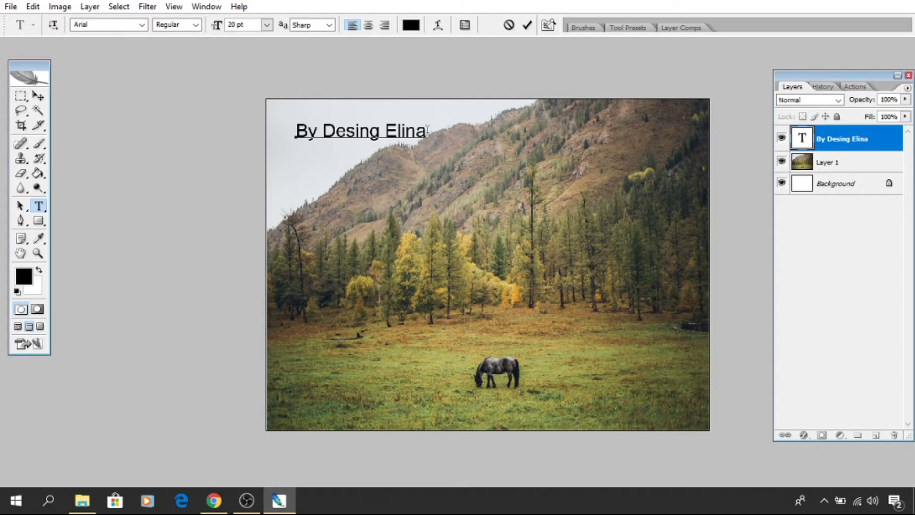
{"action": "key", "text": "Return"}
{"action": "type", "text": "fsdf"}
{"action": "key", "text": "BackSpace"}
{"action": "key", "text": "BackSpace"}
{"action": "key", "text": "BackSpace"}
{"action": "key", "text": "BackSpace"}
{"action": "key", "text": "BackSpace"}
{"action": "key", "text": "ctrl+Return"}
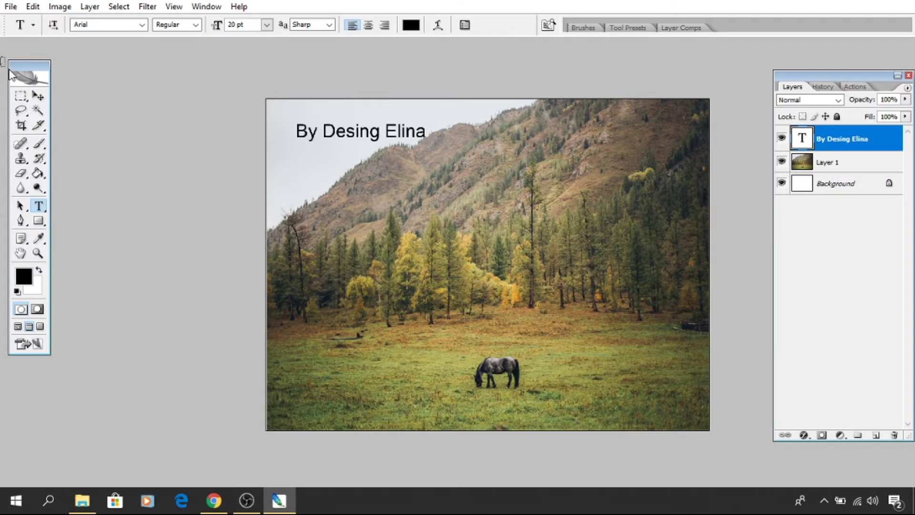
{"action": "left_click", "coordinate": [40, 96]}
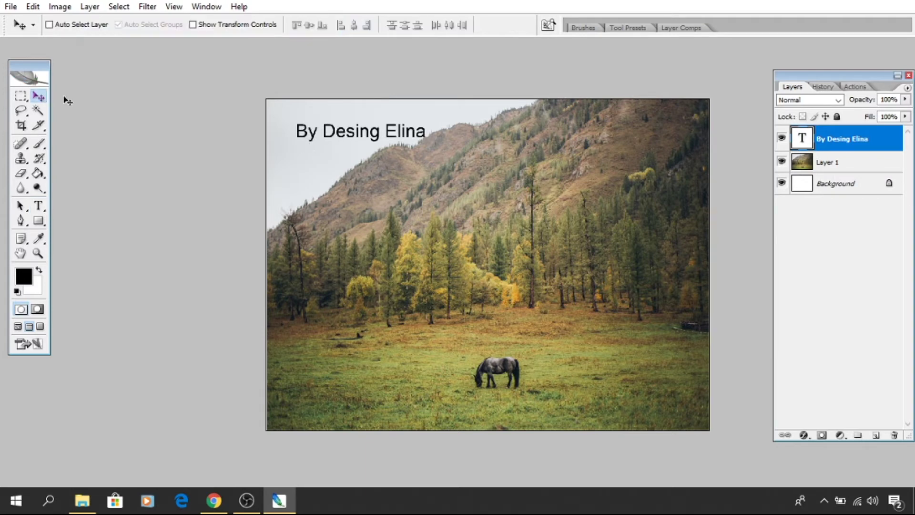
Move the credit up-left and set its font to Cooper Black.
{"action": "left_click_drag", "start_coordinate": [337, 145], "coordinate": [318, 129]}
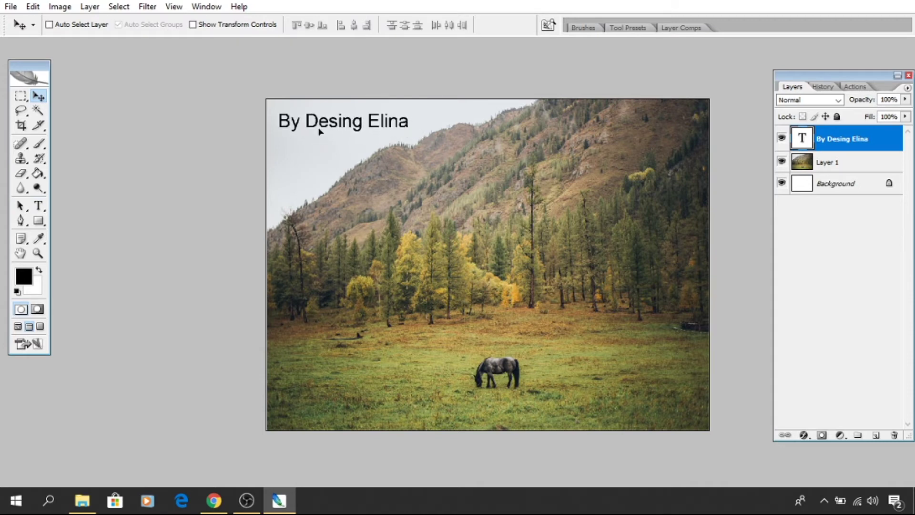
{"action": "key", "text": "t"}
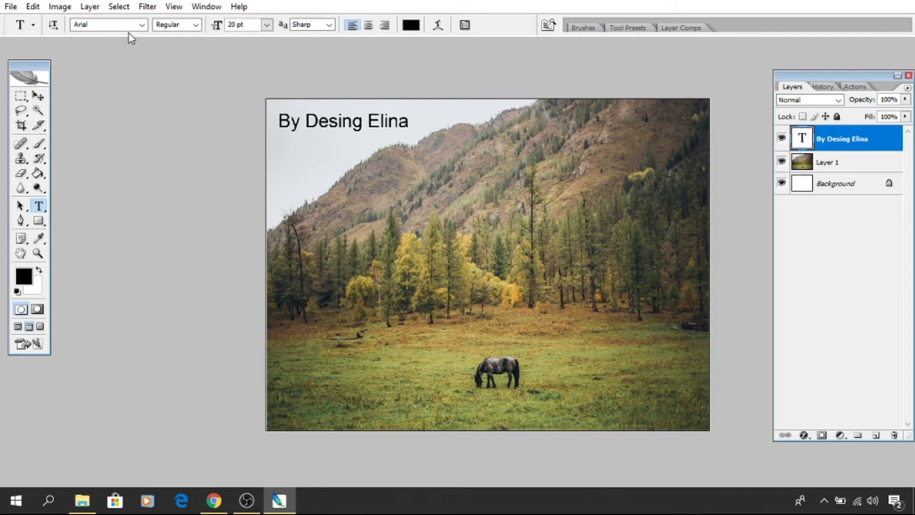
{"action": "left_click", "coordinate": [111, 26]}
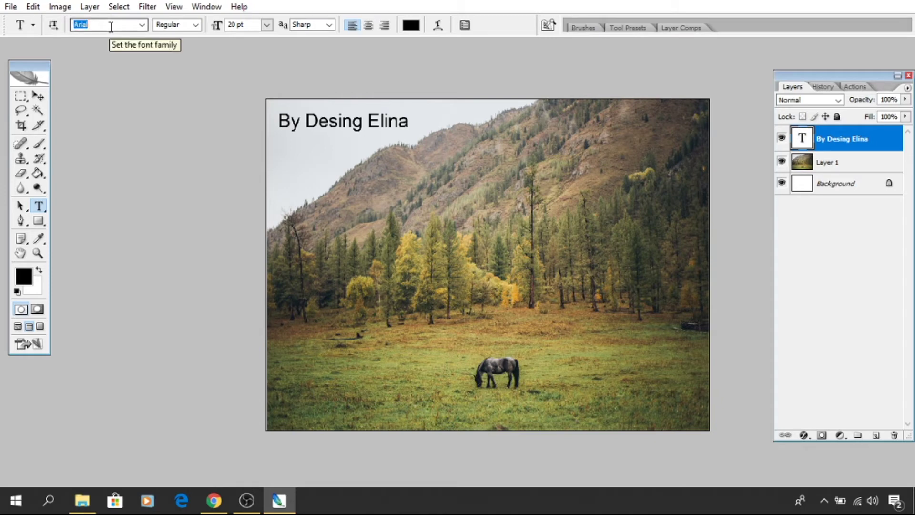
{"action": "type", "text": "Cooper Black"}
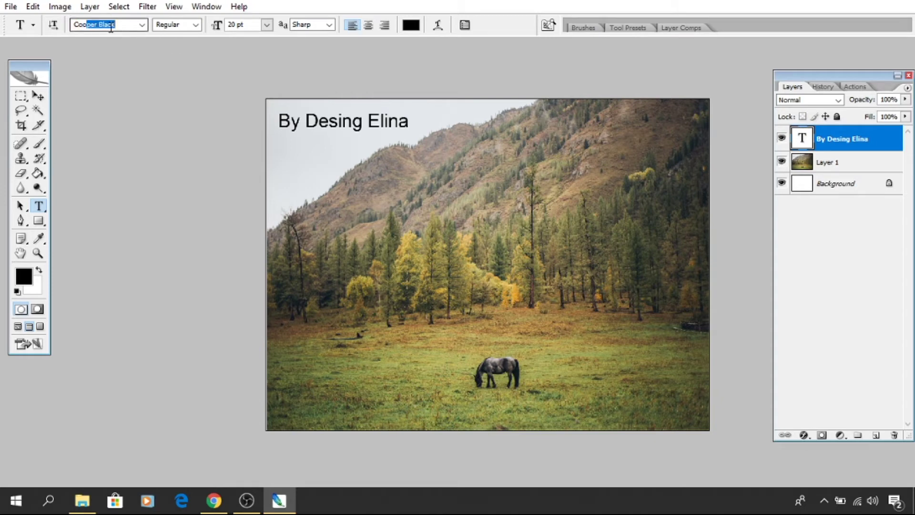
{"action": "key", "text": "Return"}
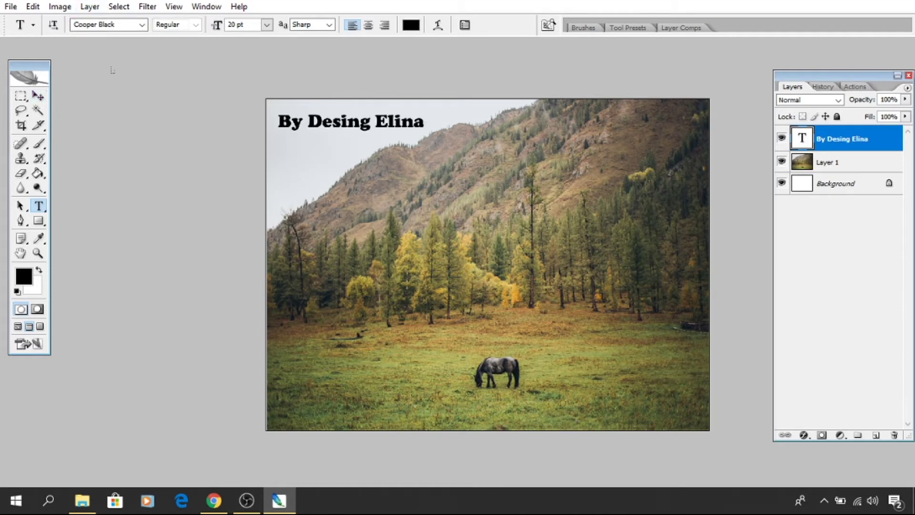
Set the credit's size to 48 pt, passing through 30 pt.
{"action": "left_click", "coordinate": [267, 24]}
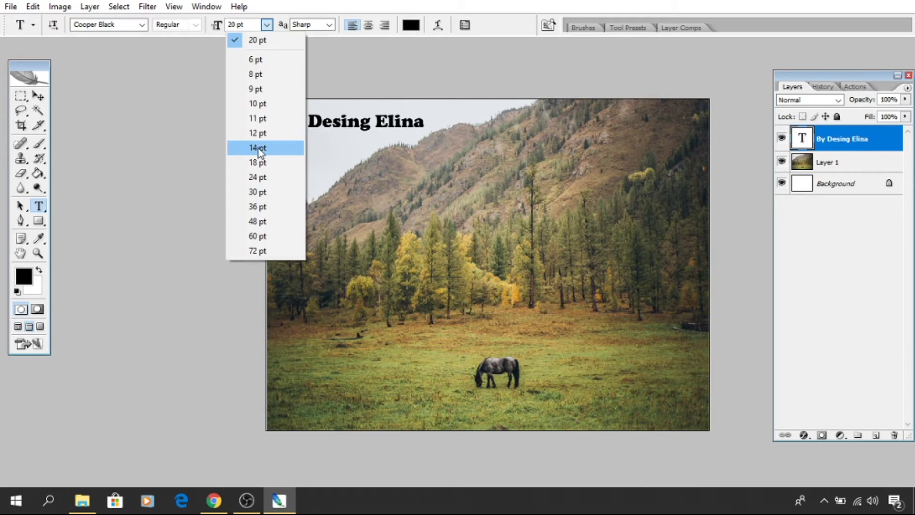
{"action": "left_click", "coordinate": [260, 192]}
{"action": "left_click", "coordinate": [267, 24]}
{"action": "left_click", "coordinate": [259, 220]}
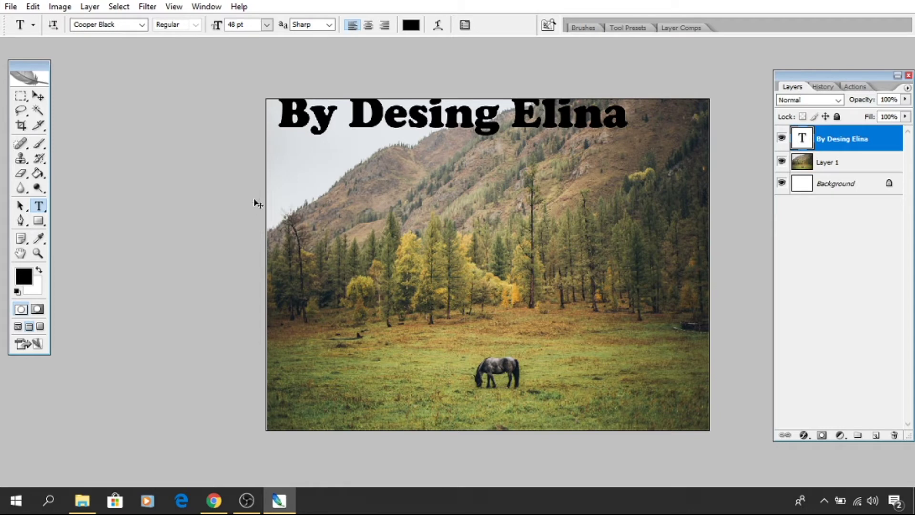
{"action": "key", "text": "ctrl+t"}
Scale the Cooper Black credit to about half size, roughly 20.6 pt, at the top-left.
{"action": "left_click_drag", "start_coordinate": [630, 90], "coordinate": [432, 122]}
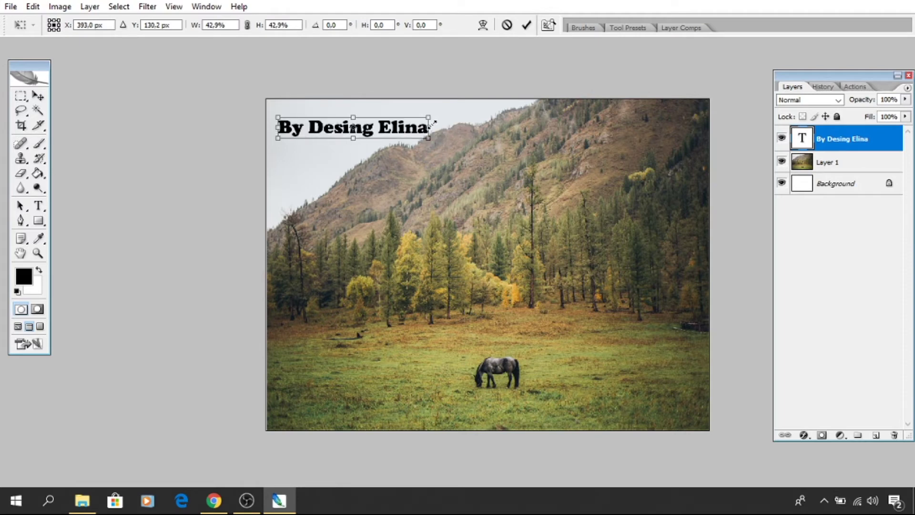
{"action": "double_click", "coordinate": [381, 133]}
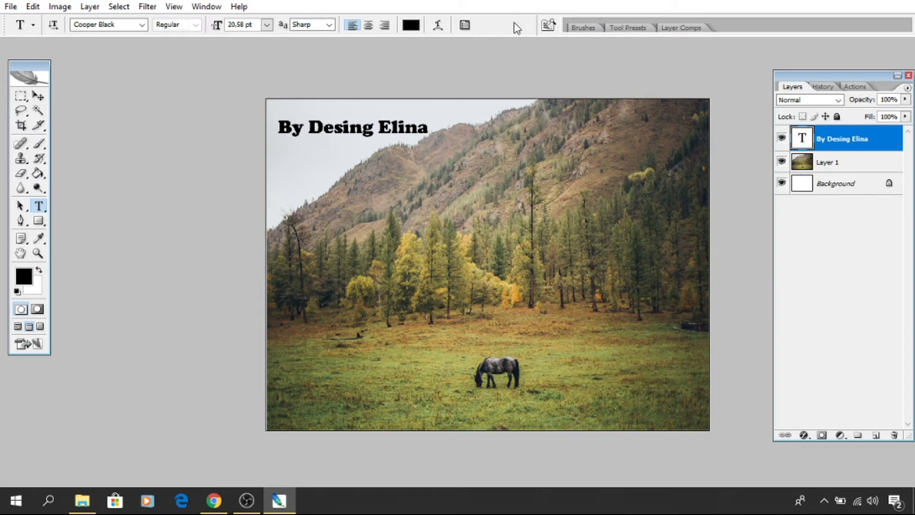
{"action": "key", "text": "ctrl+t"}
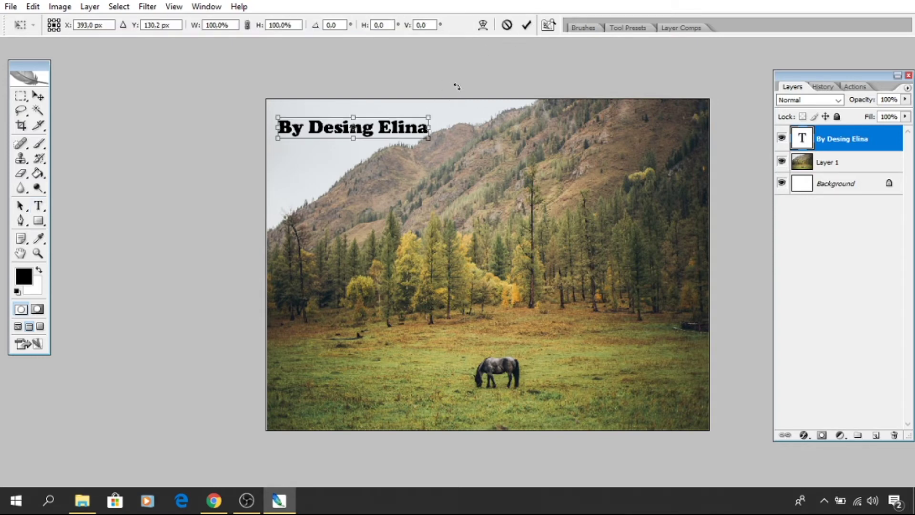
{"action": "left_click", "coordinate": [526, 23]}
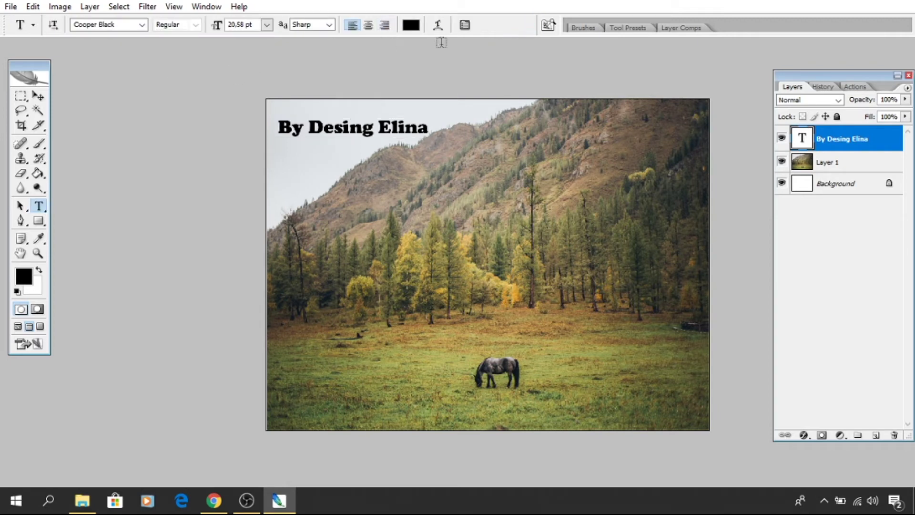
{"action": "left_click", "coordinate": [437, 25]}
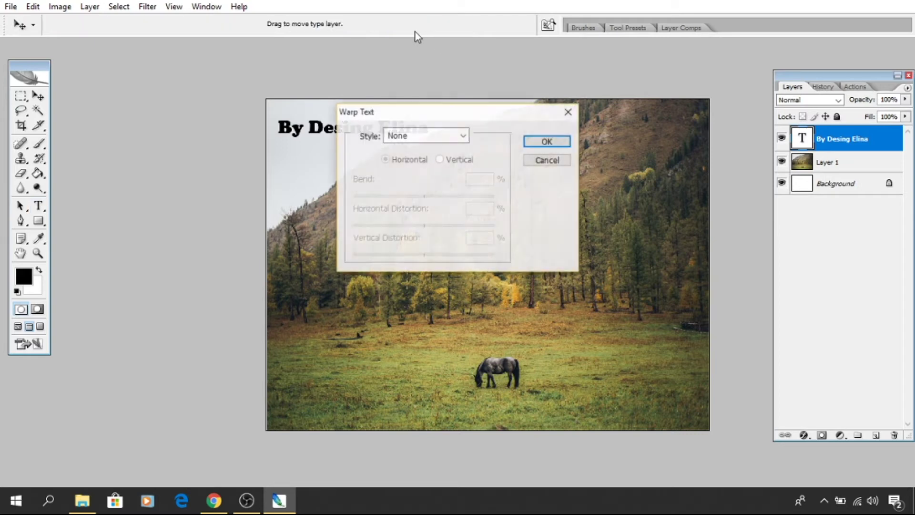
{"action": "left_click_drag", "start_coordinate": [455, 112], "coordinate": [589, 122]}
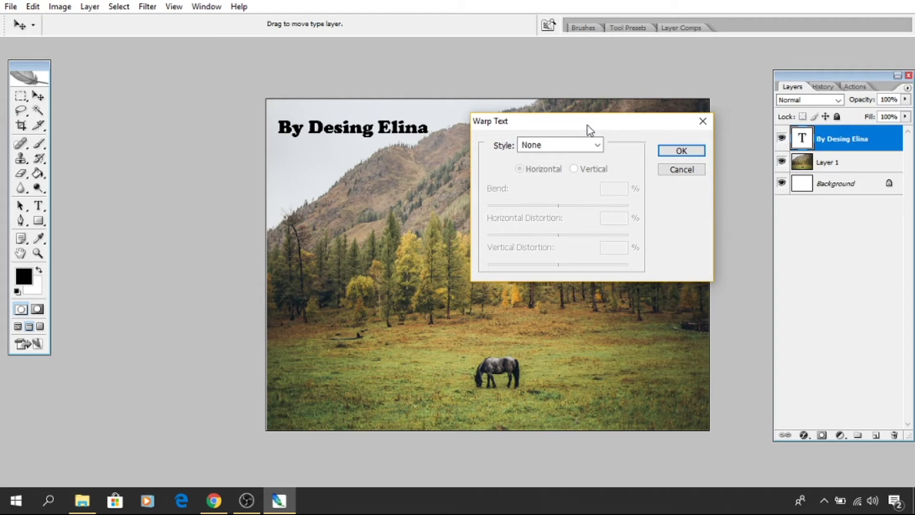
{"action": "left_click", "coordinate": [585, 145]}
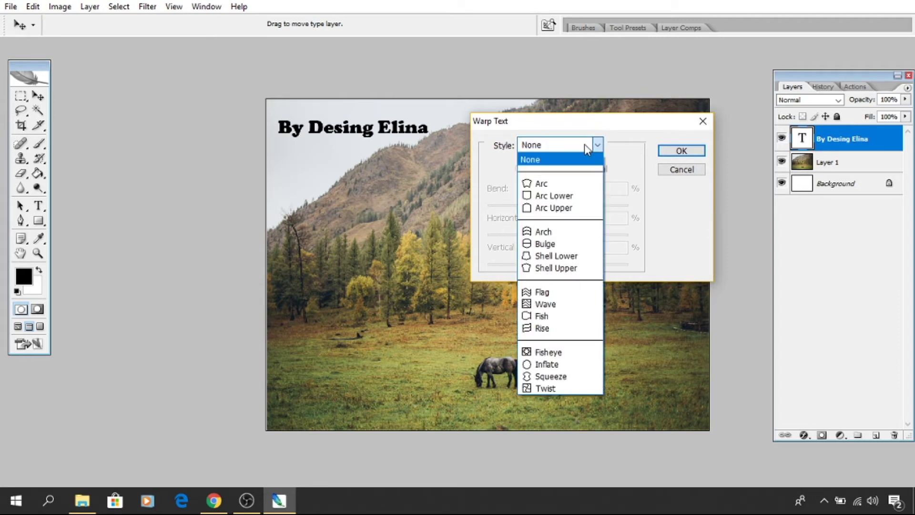
{"action": "left_click", "coordinate": [572, 184]}
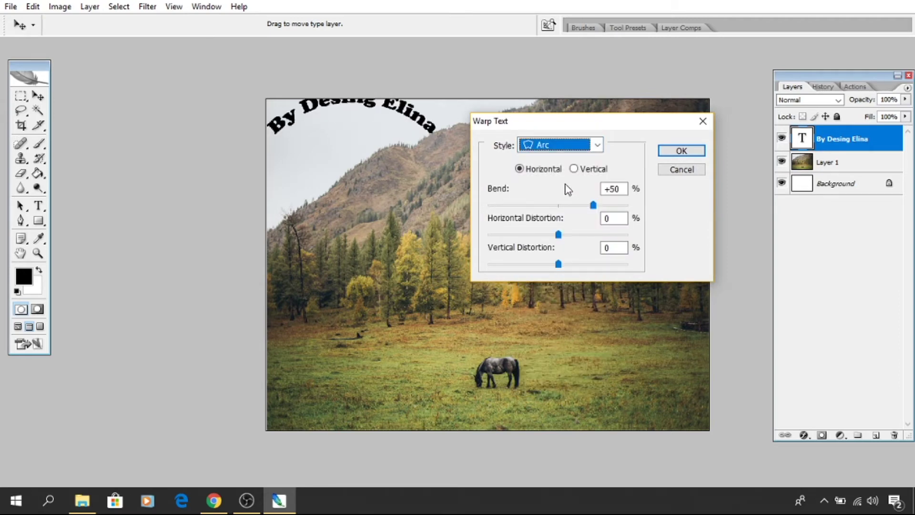
{"action": "mouse_move", "coordinate": [593, 205]}
{"action": "left_mouse_down"}
{"action": "mouse_move", "coordinate": [527, 205]}
{"action": "mouse_move", "coordinate": [547, 206]}
{"action": "left_mouse_up"}
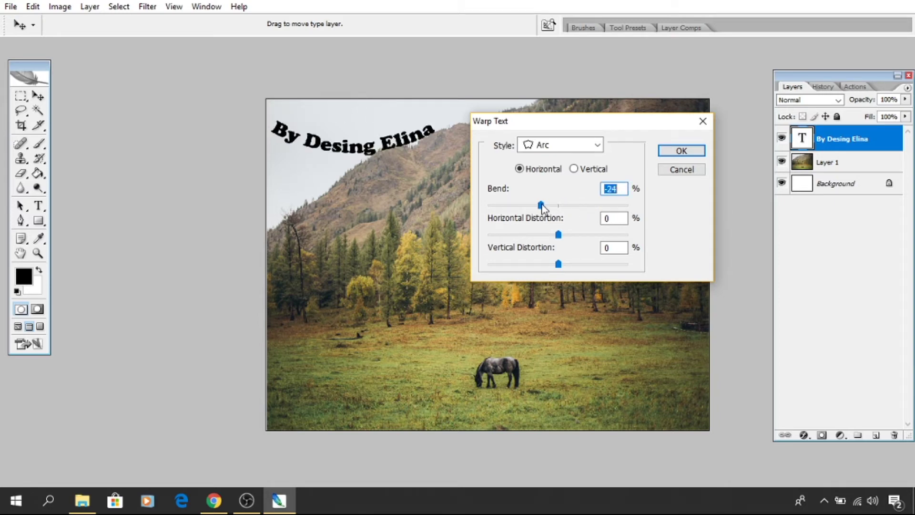
{"action": "left_click", "coordinate": [576, 144]}
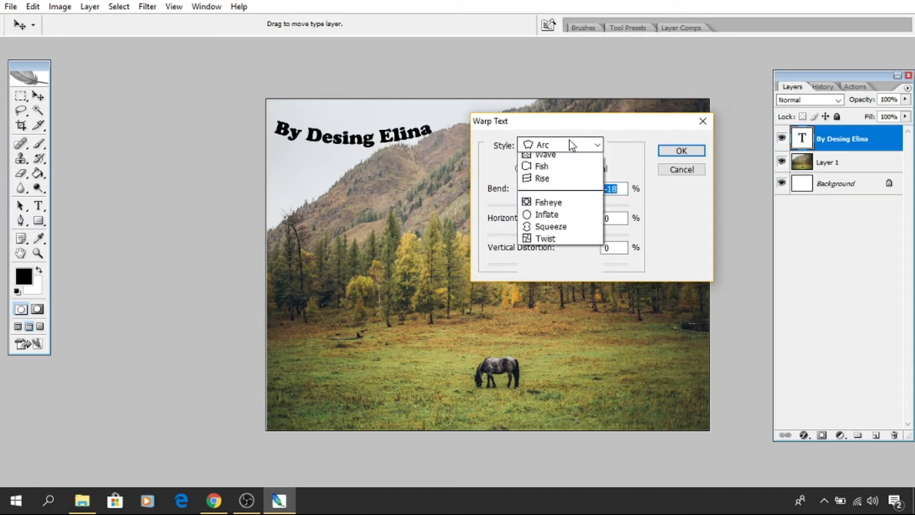
{"action": "left_click", "coordinate": [556, 245]}
{"action": "left_click_drag", "start_coordinate": [546, 204], "coordinate": [581, 206]}
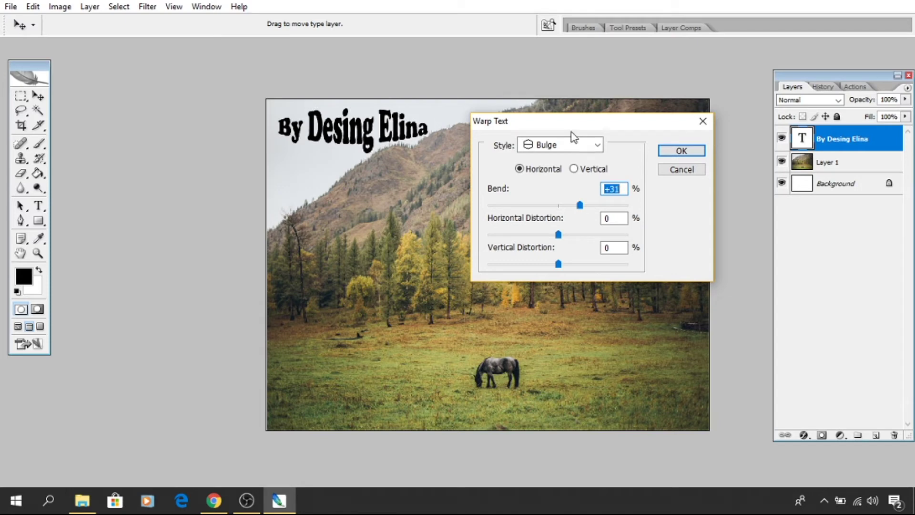
{"action": "left_click", "coordinate": [685, 176]}
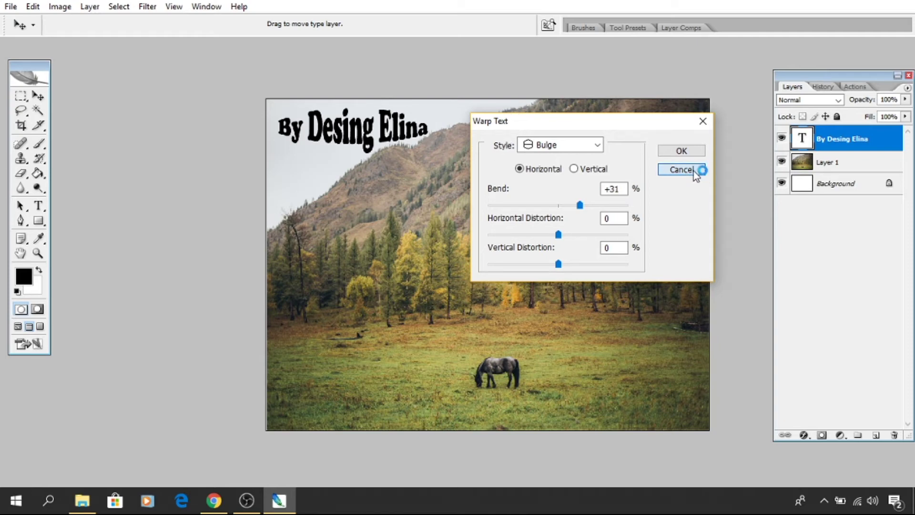
{"action": "left_click", "coordinate": [693, 170]}
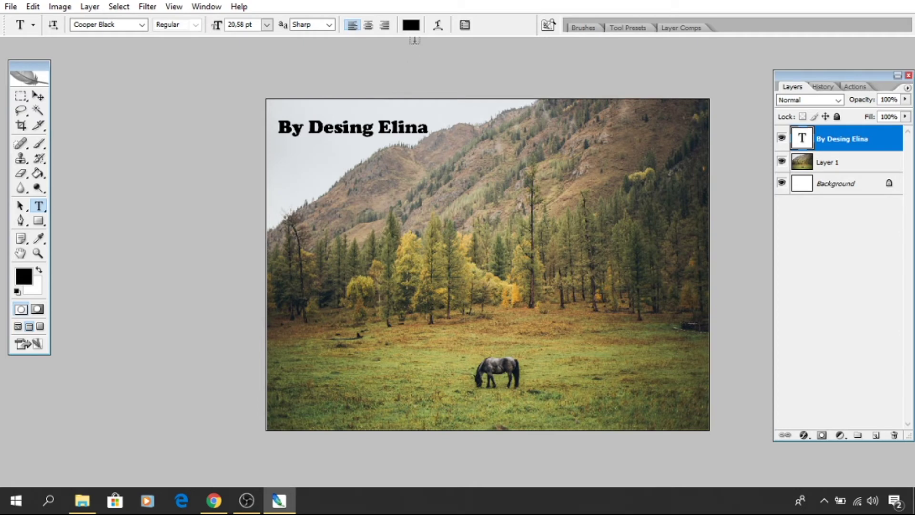
Try dark grey-cyan shades for the credit text colour, then cancel the change.
{"action": "left_click", "coordinate": [411, 25]}
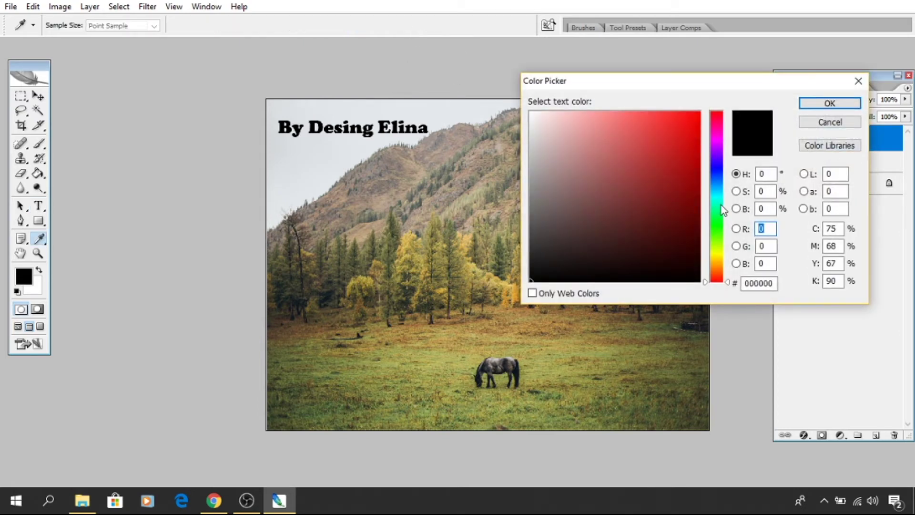
{"action": "left_click_drag", "start_coordinate": [723, 210], "coordinate": [717, 192]}
{"action": "left_click", "coordinate": [541, 200]}
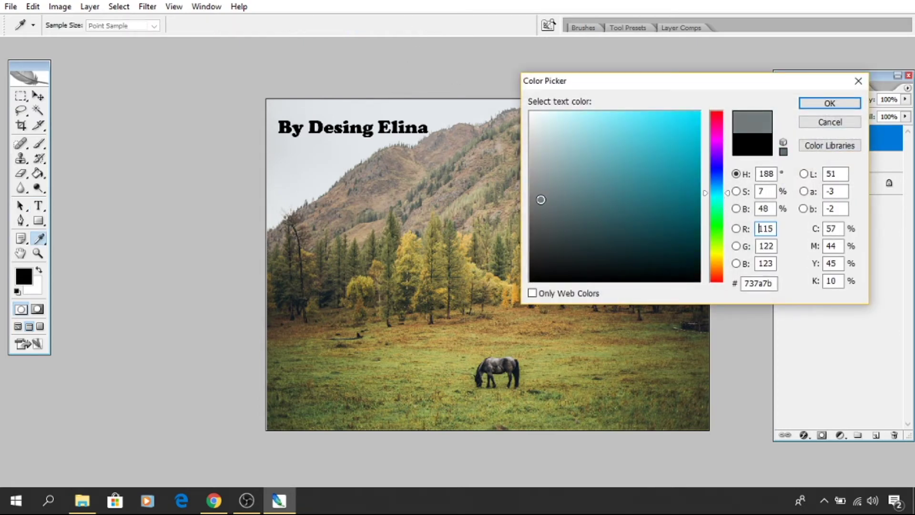
{"action": "left_click", "coordinate": [539, 199]}
{"action": "left_click", "coordinate": [543, 198]}
{"action": "left_click", "coordinate": [549, 194]}
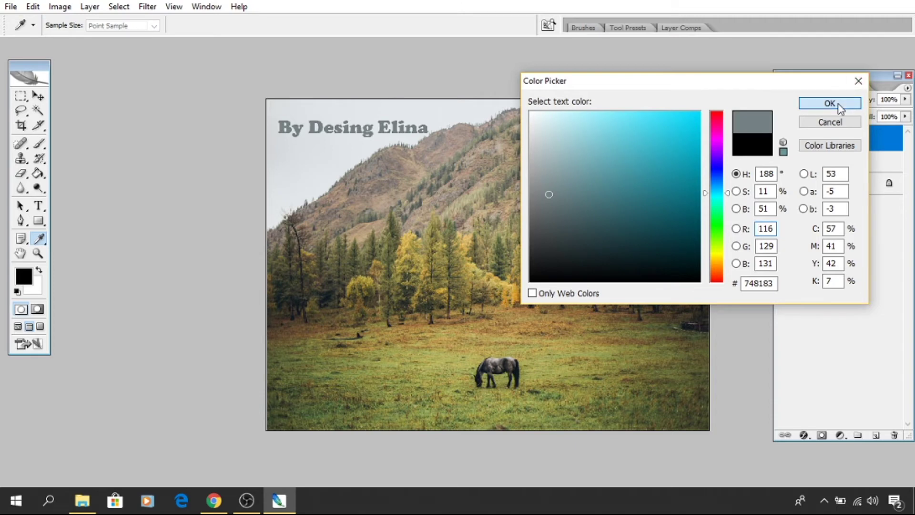
{"action": "mouse_move", "coordinate": [752, 82]}
{"action": "left_mouse_down"}
{"action": "mouse_move", "coordinate": [703, 63]}
{"action": "mouse_move", "coordinate": [708, 58]}
{"action": "left_mouse_up"}
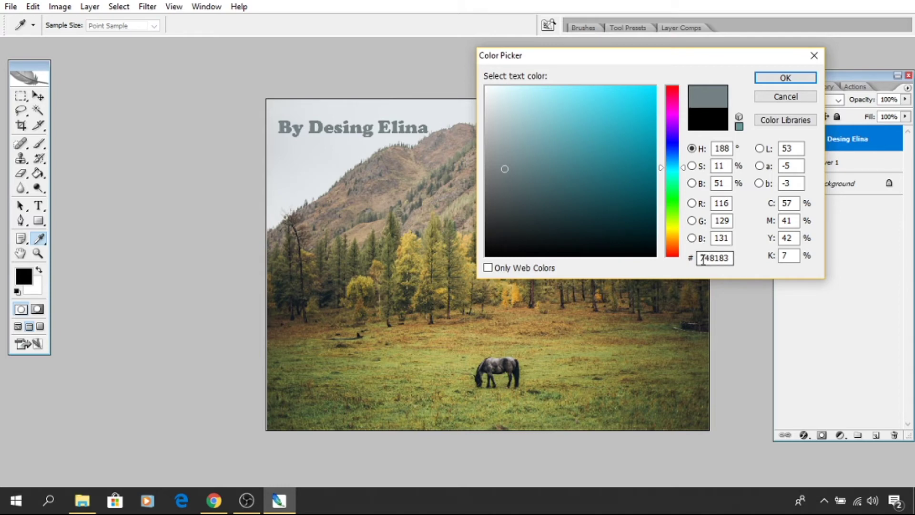
{"action": "left_click_drag", "start_coordinate": [703, 260], "coordinate": [732, 262]}
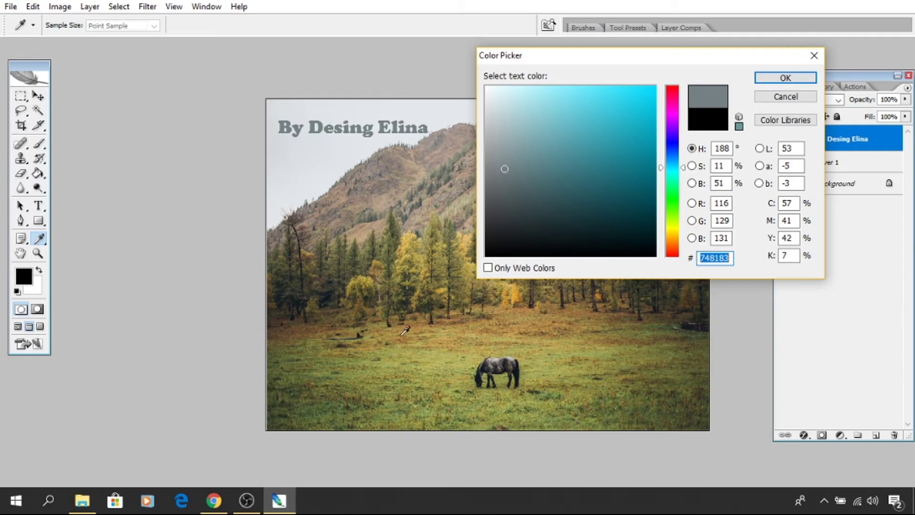
{"action": "left_click", "coordinate": [813, 55]}
Sample landscape colours for the credit and settle on neutral grey 7f7d7b.
{"action": "left_click", "coordinate": [409, 24]}
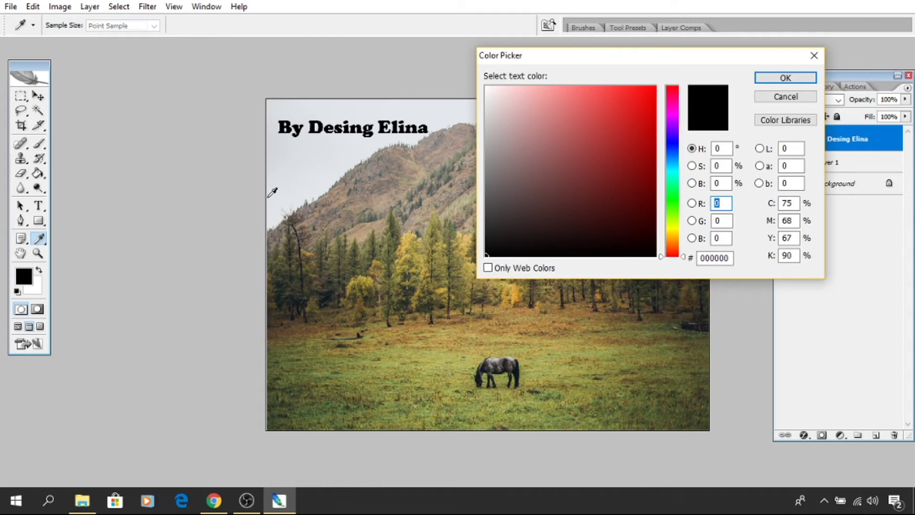
{"action": "left_click", "coordinate": [287, 220]}
{"action": "left_click", "coordinate": [296, 250]}
{"action": "left_click", "coordinate": [522, 342]}
{"action": "left_click", "coordinate": [611, 380]}
{"action": "left_click", "coordinate": [534, 312]}
{"action": "left_click", "coordinate": [521, 291]}
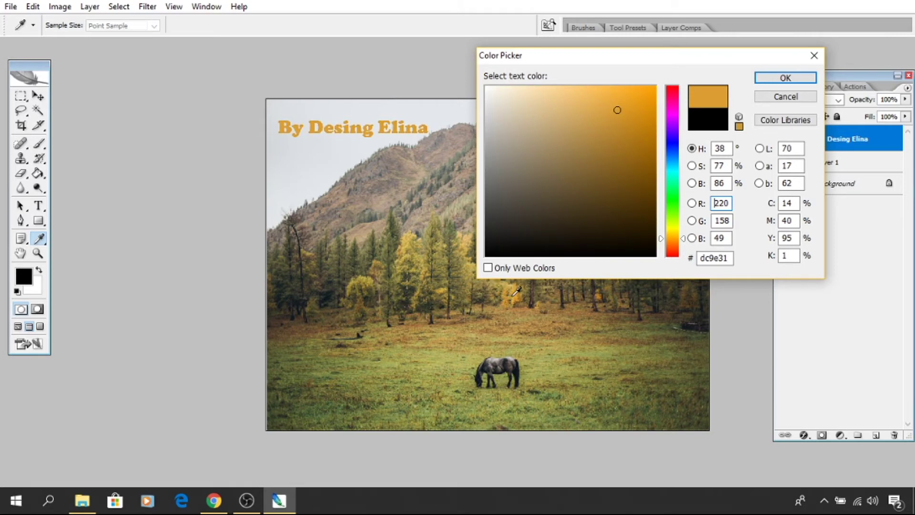
{"action": "left_click_drag", "start_coordinate": [504, 170], "coordinate": [491, 172]}
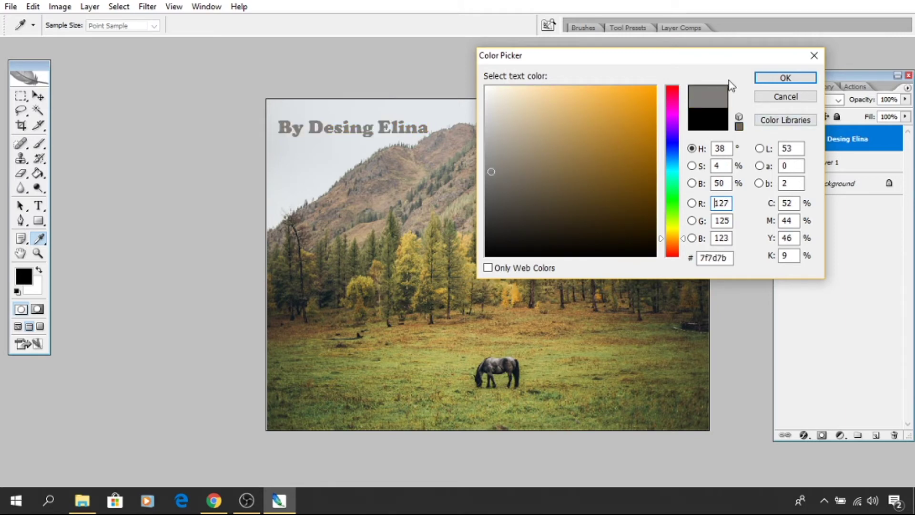
{"action": "left_click", "coordinate": [786, 78]}
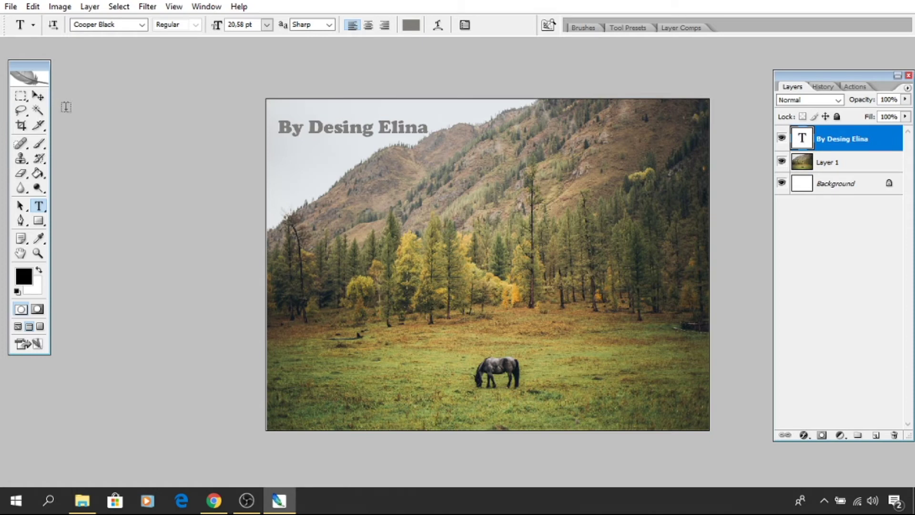
{"action": "left_click", "coordinate": [21, 96]}
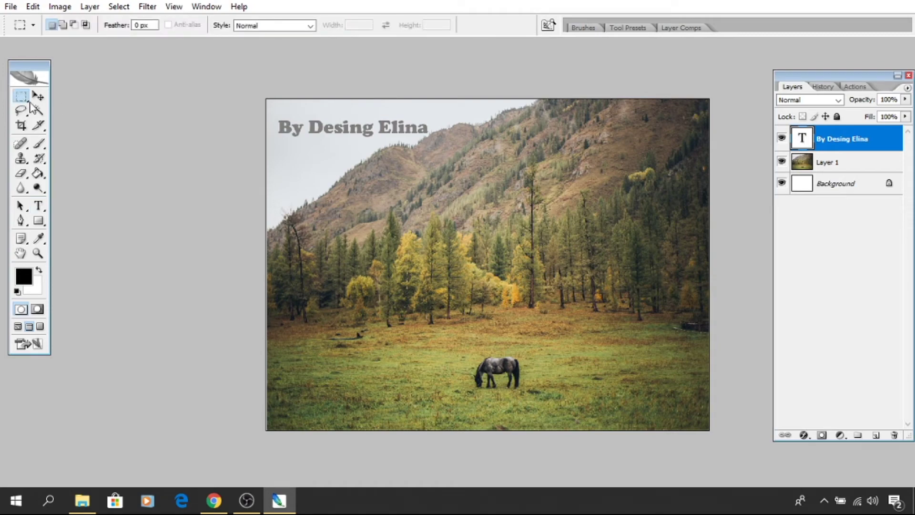
Select a thin strip under the credit text and add a new empty layer.
{"action": "key", "text": "ctrl+plus"}
{"action": "key", "text": "ctrl+plus"}
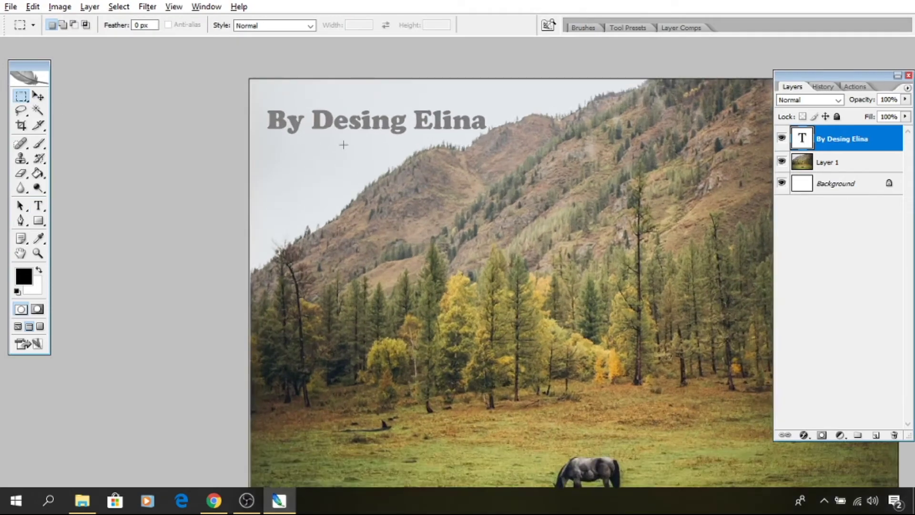
{"action": "key", "text": "ctrl+plus"}
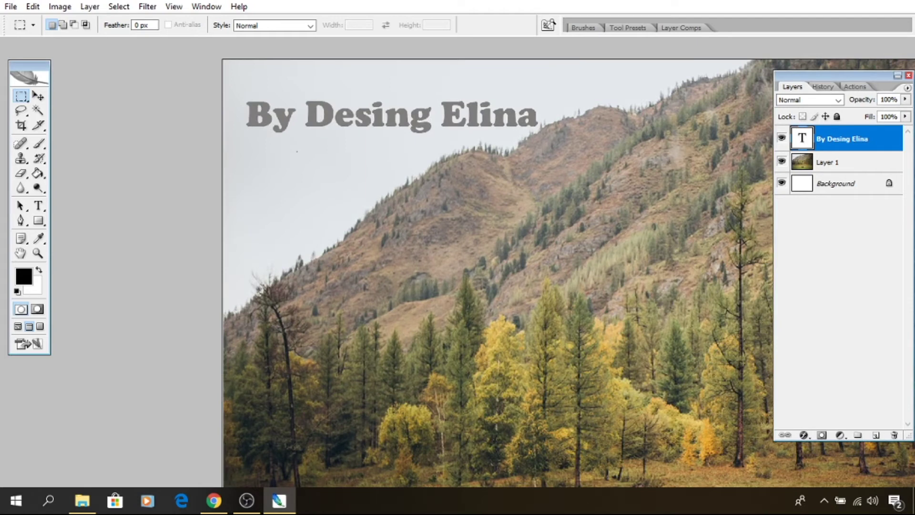
{"action": "left_click_drag", "start_coordinate": [464, 164], "coordinate": [537, 156]}
{"action": "left_click", "coordinate": [876, 435]}
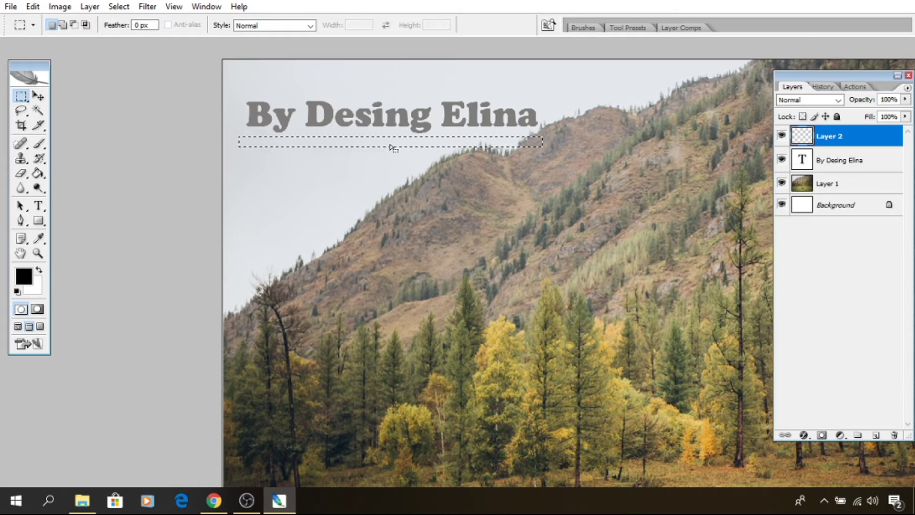
Set the foreground to bright blue, fill the strip, then undo the fill.
{"action": "left_click", "coordinate": [38, 174]}
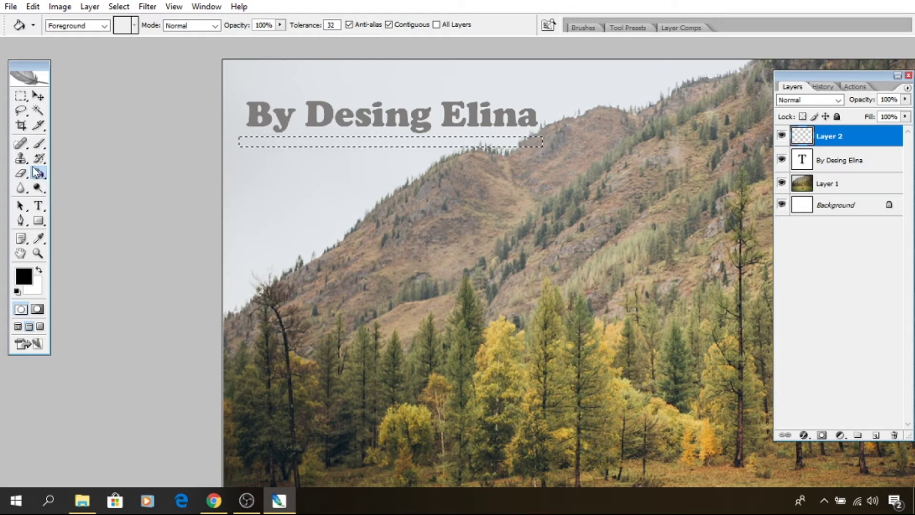
{"action": "left_click", "coordinate": [29, 281]}
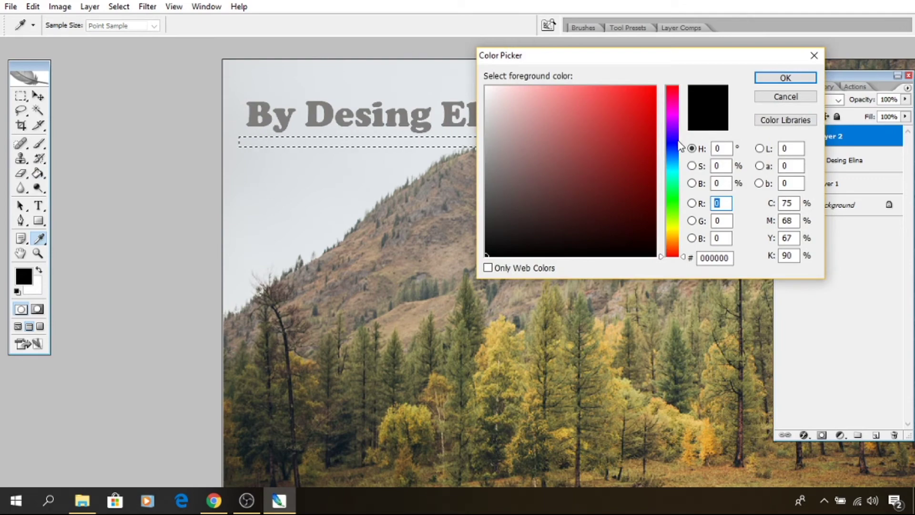
{"action": "left_click", "coordinate": [675, 161]}
{"action": "left_click", "coordinate": [656, 88]}
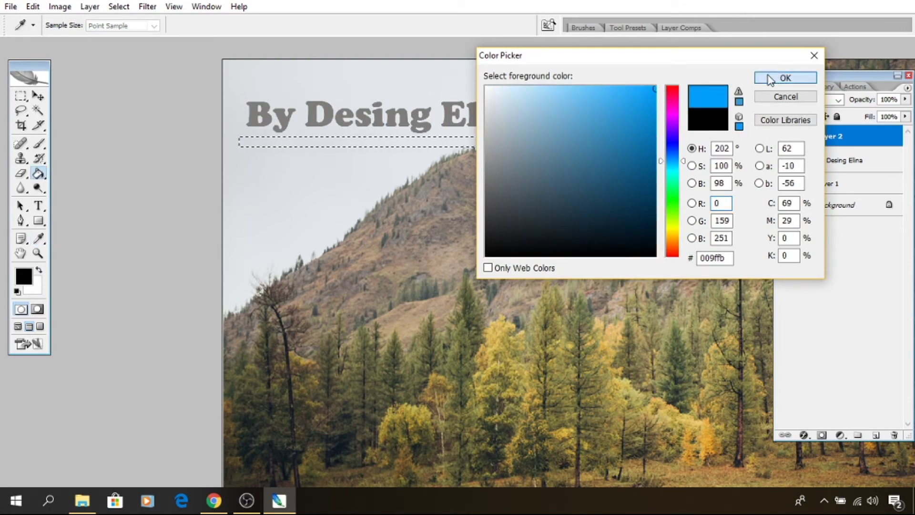
{"action": "left_click", "coordinate": [785, 78]}
{"action": "left_click", "coordinate": [354, 141]}
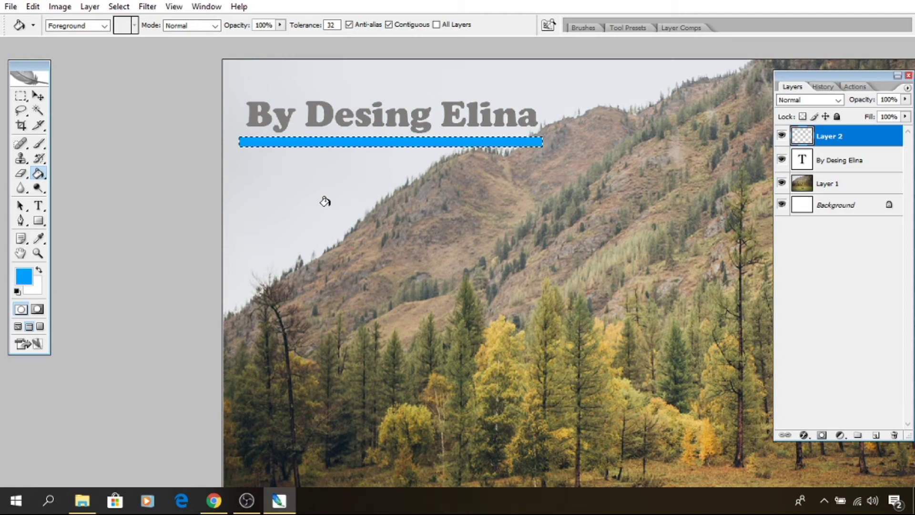
{"action": "key", "text": "ctrl+z"}
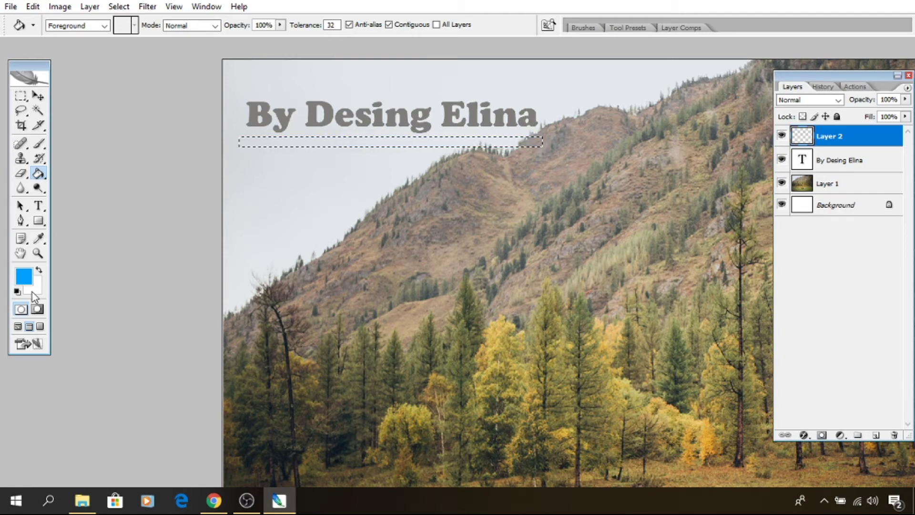
Set the background colour to pure red and fill the strip with it.
{"action": "left_click", "coordinate": [33, 289]}
{"action": "left_click_drag", "start_coordinate": [614, 136], "coordinate": [752, 82]}
{"action": "left_click", "coordinate": [780, 77]}
{"action": "key", "text": "alt+BackSpace"}
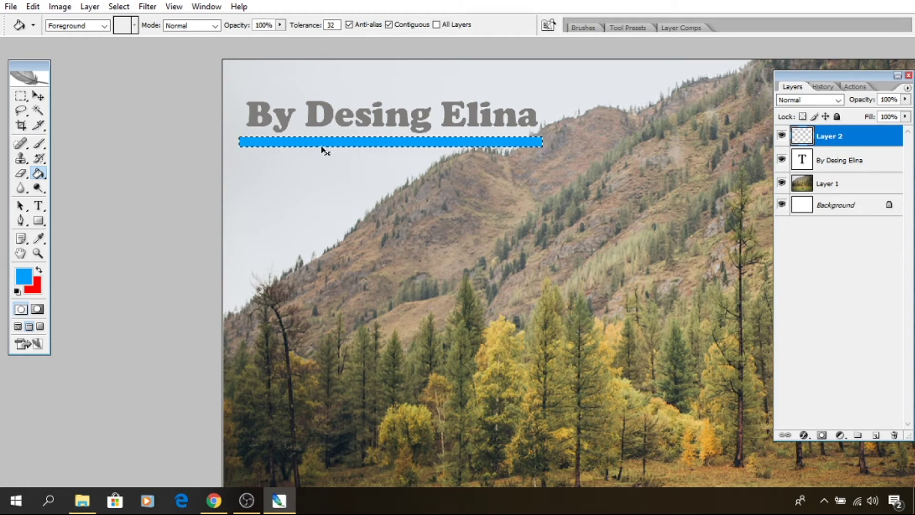
{"action": "key", "text": "ctrl+BackSpace"}
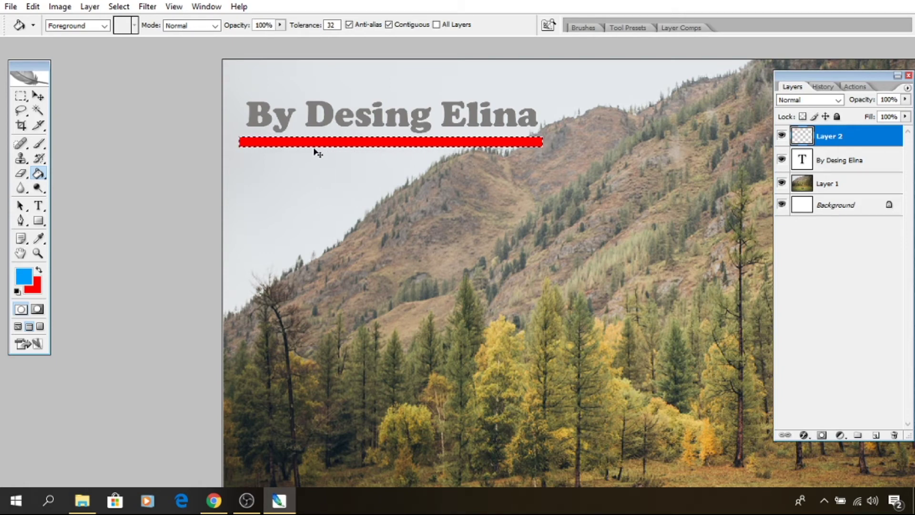
{"action": "key", "text": "ctrl+d"}
Halve the red bar's thickness, shift it slightly left and down, and shorten it to three quarters.
{"action": "key", "text": "v"}
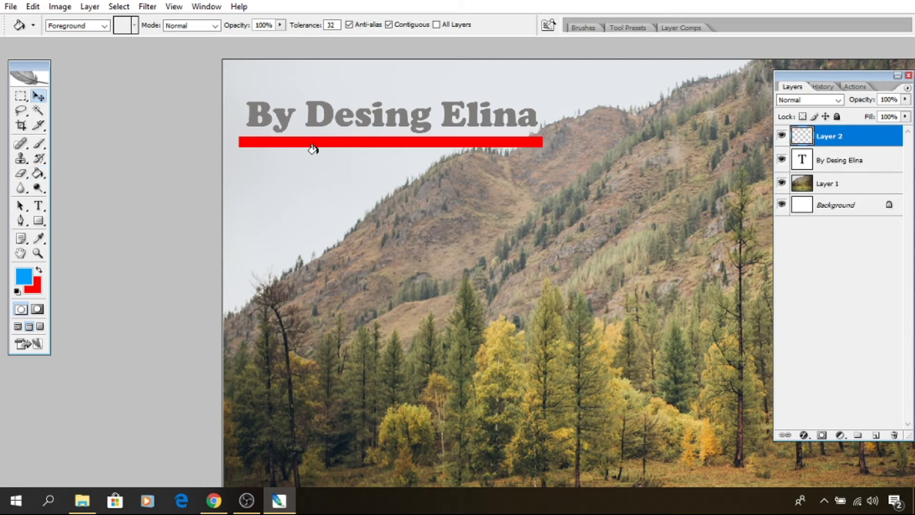
{"action": "key", "text": "ctrl+t"}
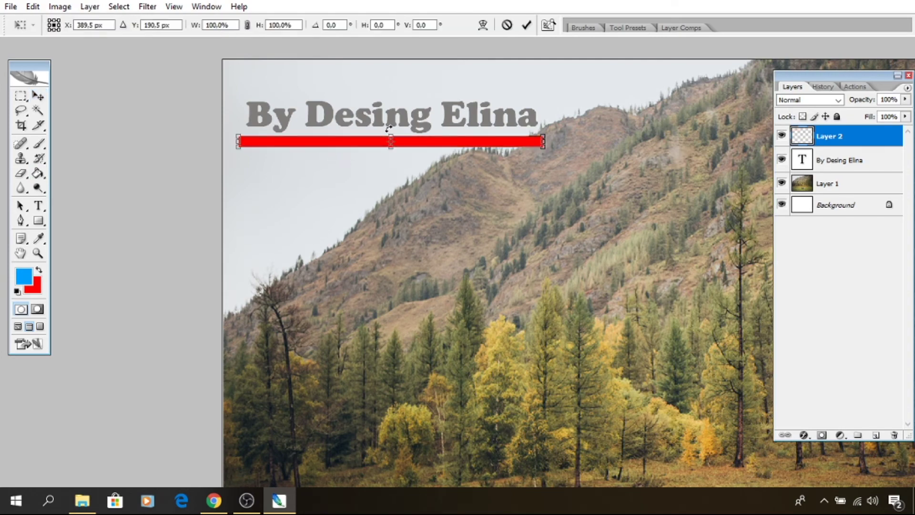
{"action": "scroll", "coordinate": [387, 139], "scroll_direction": "up", "scroll_amount": 2}
{"action": "key", "text": "alt+space"}
{"action": "key", "text": "Return"}
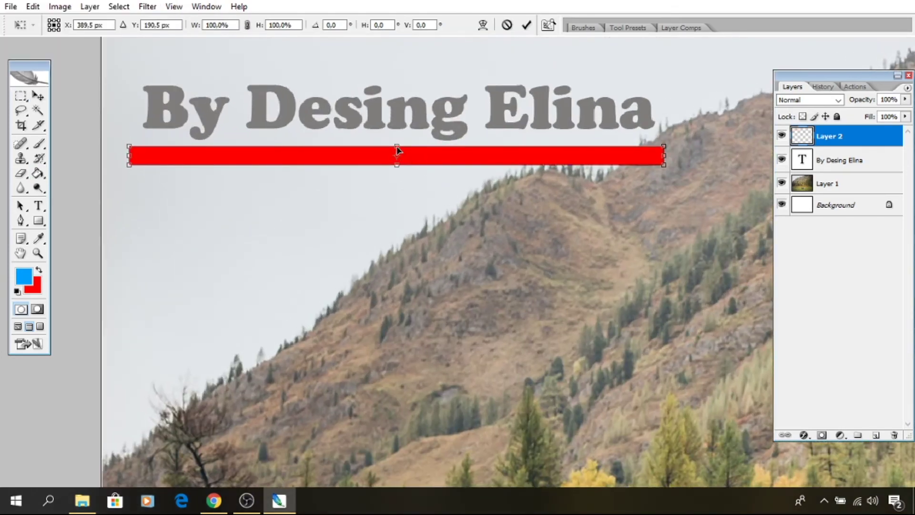
{"action": "left_click_drag", "start_coordinate": [397, 147], "coordinate": [396, 155]}
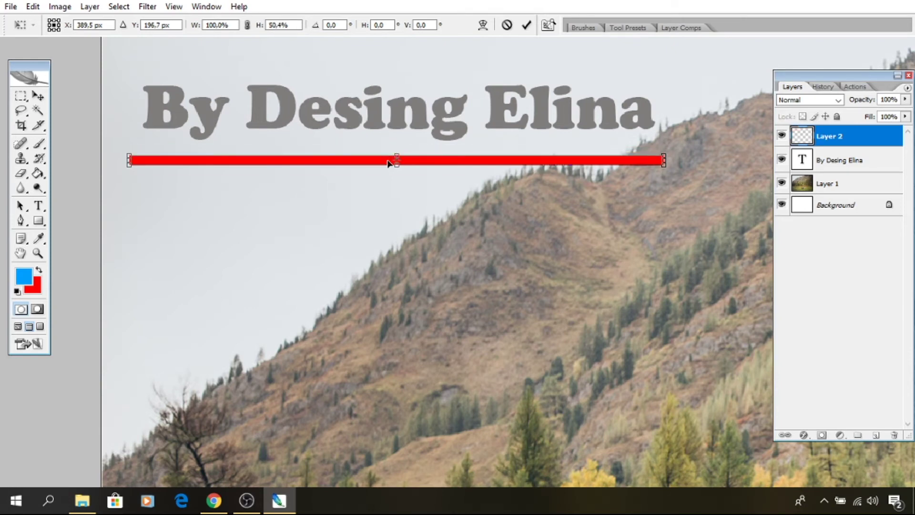
{"action": "key", "text": "Return"}
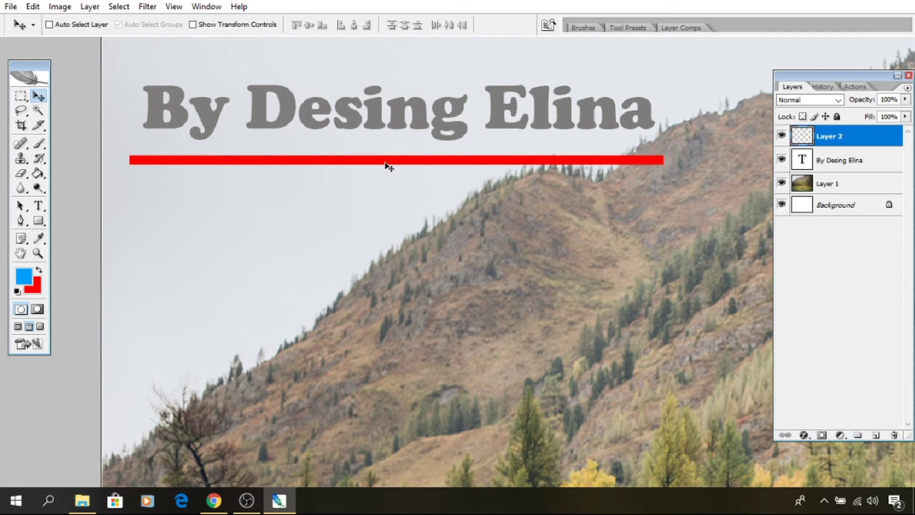
{"action": "left_click_drag", "start_coordinate": [382, 169], "coordinate": [365, 177]}
{"action": "key", "text": "ctrl+t"}
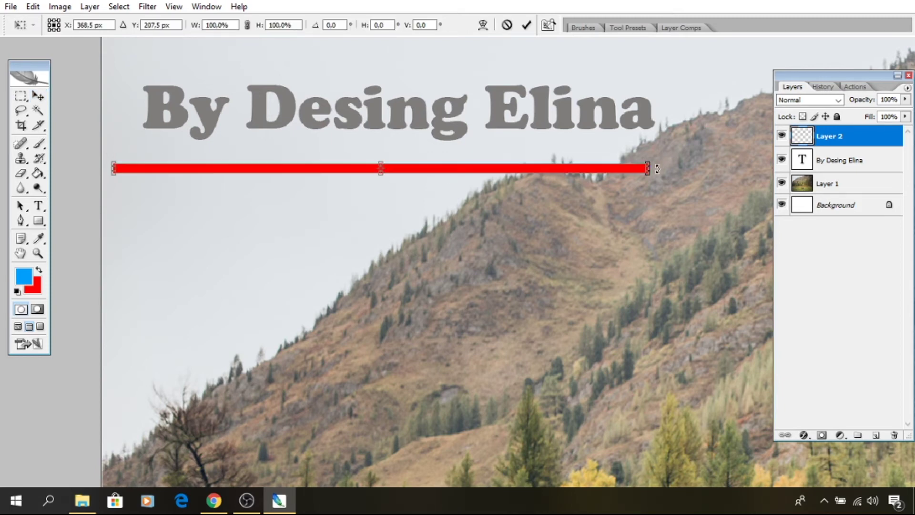
{"action": "left_click_drag", "start_coordinate": [648, 168], "coordinate": [517, 161]}
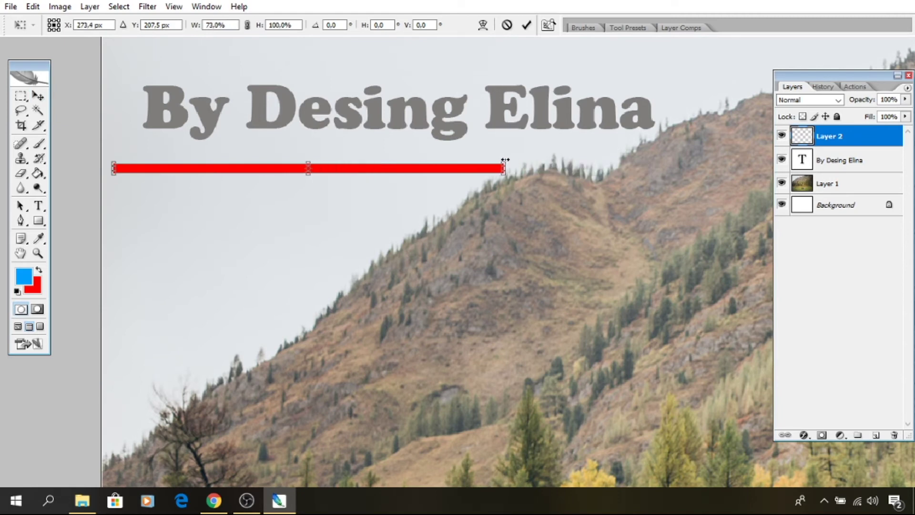
{"action": "key", "text": "Return"}
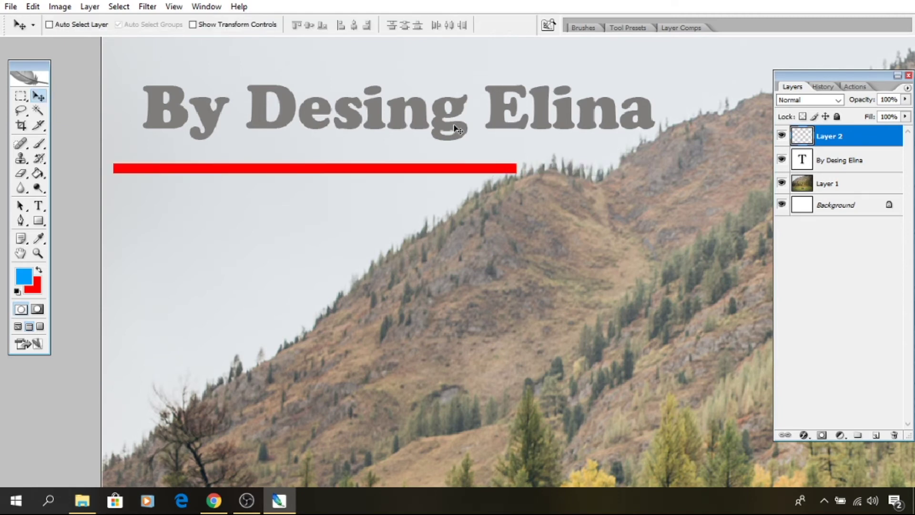
Shrink the credit text to about three quarters and move it further right.
{"action": "left_click", "coordinate": [456, 129], "text": "ctrl"}
{"action": "key", "text": "ctrl+t"}
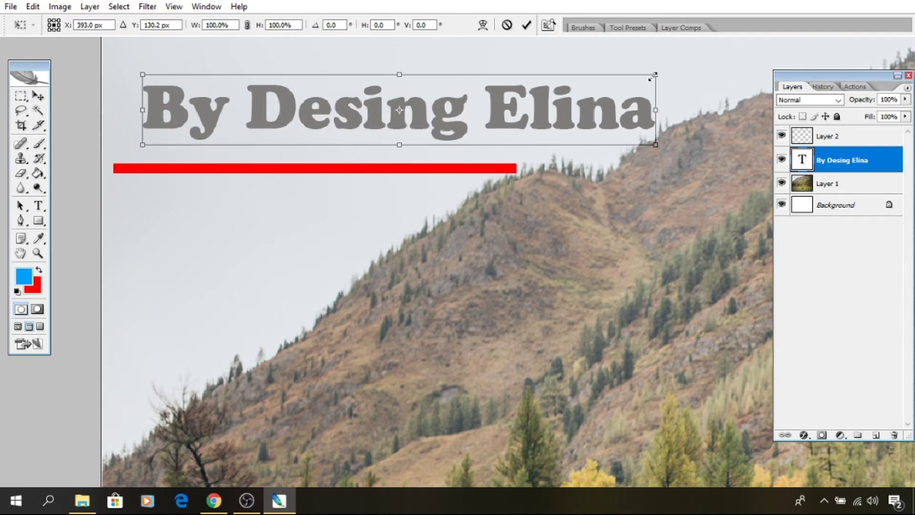
{"action": "mouse_move", "coordinate": [654, 76]}
{"action": "left_mouse_down"}
{"action": "mouse_move", "coordinate": [518, 93]}
{"action": "mouse_move", "coordinate": [460, 113]}
{"action": "left_mouse_up"}
{"action": "key", "text": "Return"}
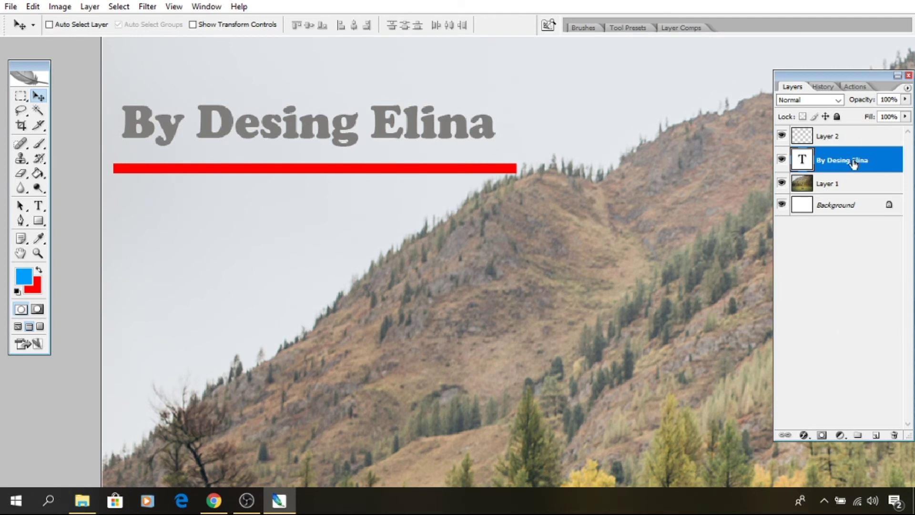
{"action": "mouse_move", "coordinate": [336, 116]}
{"action": "left_mouse_down"}
{"action": "mouse_move", "coordinate": [389, 118]}
{"action": "mouse_move", "coordinate": [399, 102]}
{"action": "left_mouse_up"}
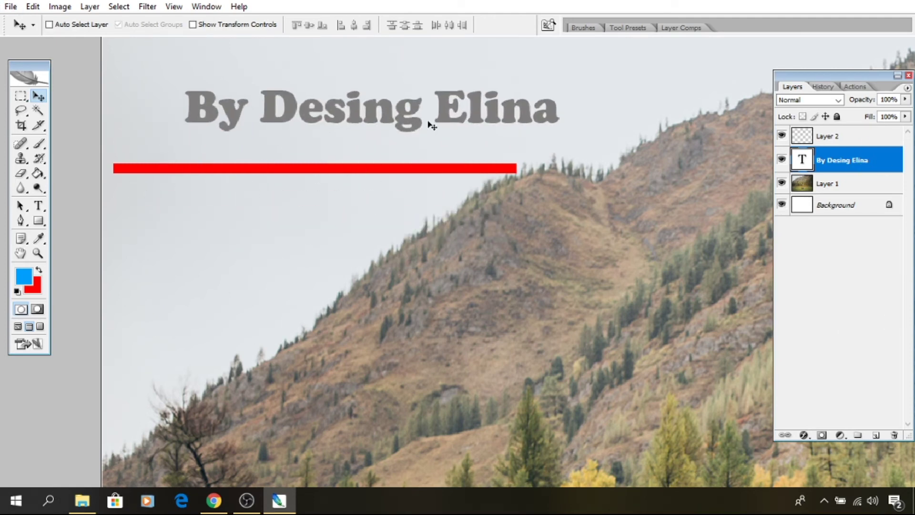
Nudge the red bar slightly right and down, then switch between the title and bar layers.
{"action": "left_click", "coordinate": [829, 136]}
{"action": "mouse_move", "coordinate": [329, 144]}
{"action": "left_mouse_down"}
{"action": "mouse_move", "coordinate": [344, 147]}
{"action": "mouse_move", "coordinate": [319, 146]}
{"action": "left_mouse_up"}
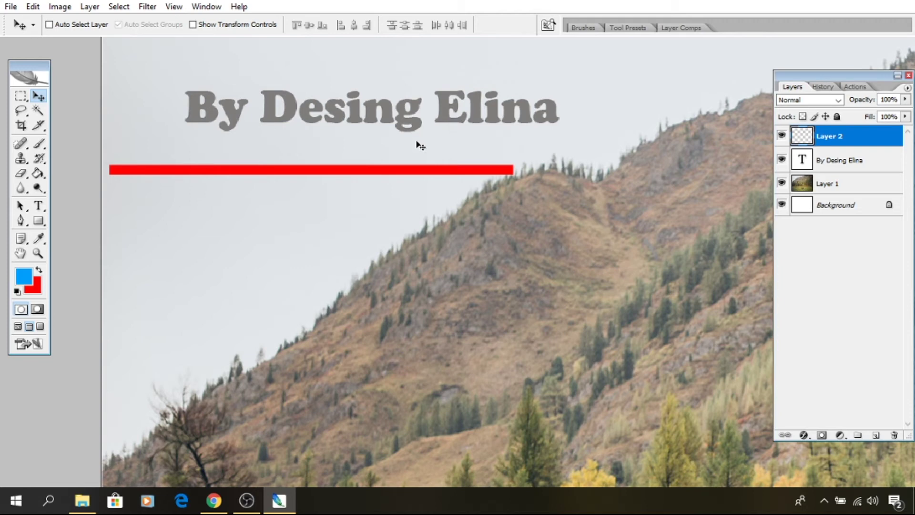
{"action": "key", "text": "b"}
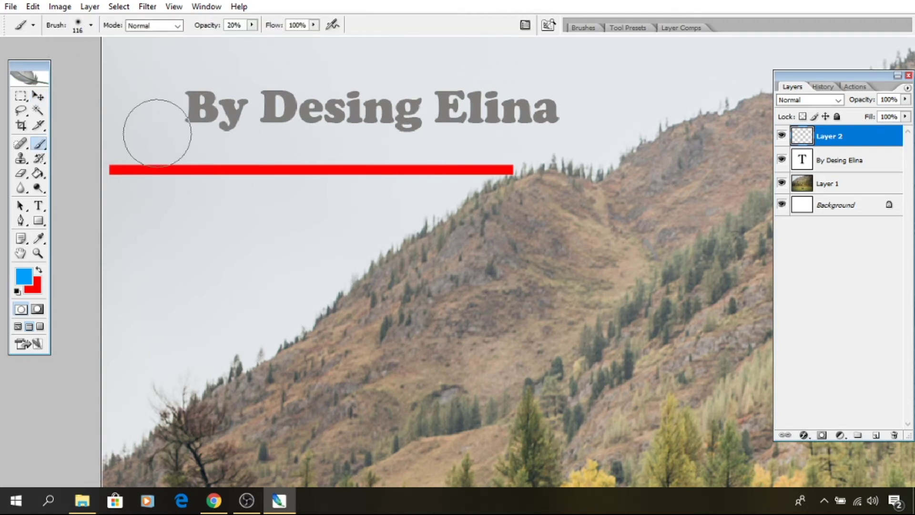
{"action": "key", "text": "v"}
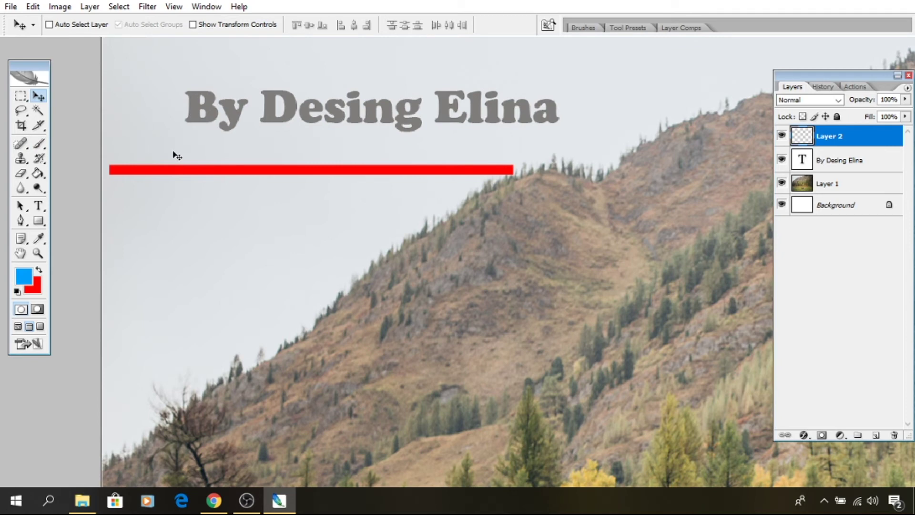
{"action": "left_click", "coordinate": [197, 107], "text": "ctrl"}
{"action": "left_click", "coordinate": [220, 171], "text": "ctrl"}
{"action": "left_click", "coordinate": [209, 109], "text": "ctrl"}
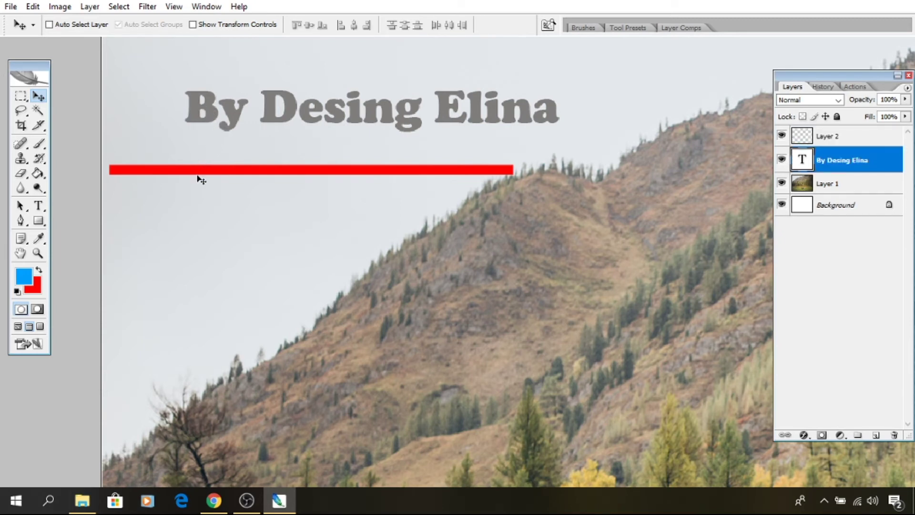
{"action": "left_click", "coordinate": [198, 174], "text": "ctrl"}
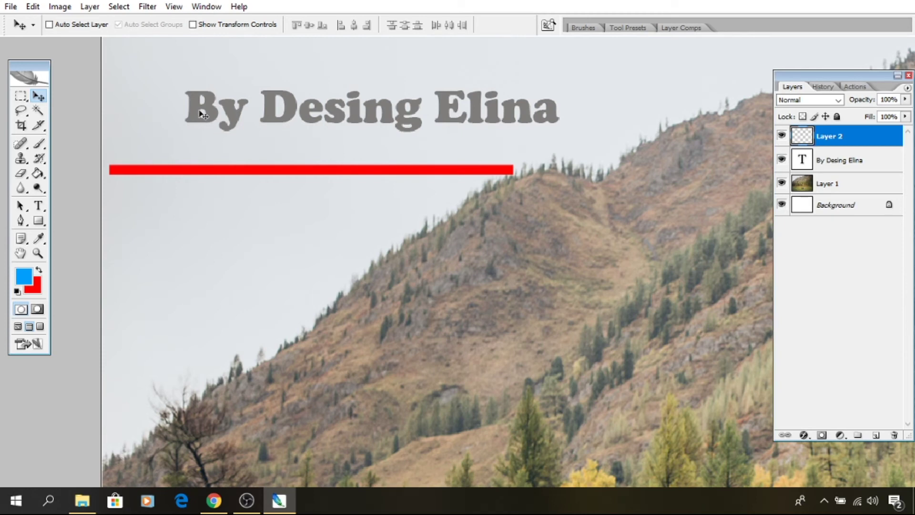
{"action": "left_click", "coordinate": [201, 112], "text": "ctrl"}
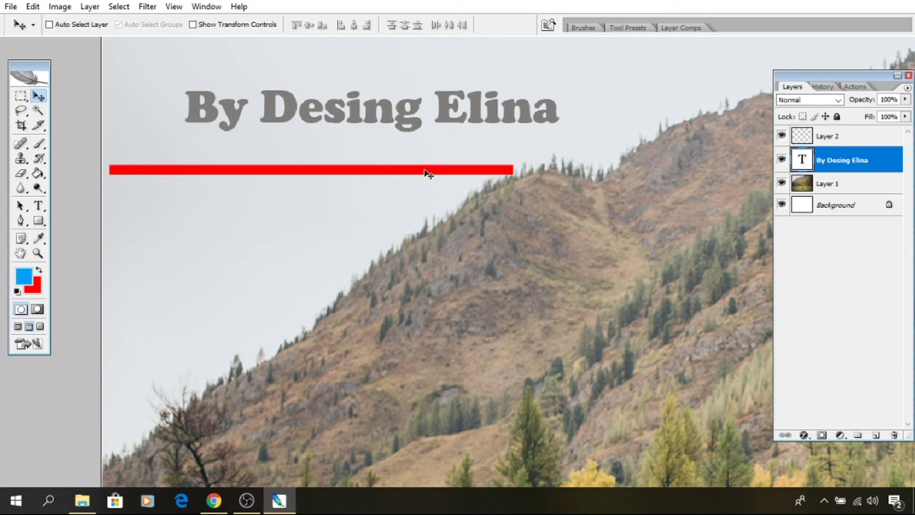
{"action": "left_click", "coordinate": [428, 171], "text": "ctrl"}
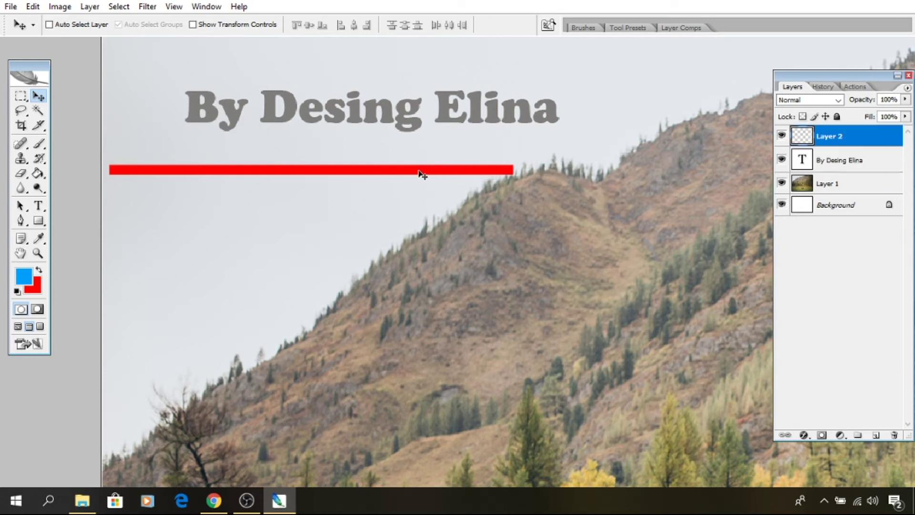
Rename Layer 2 to 'alt çizgi'.
{"action": "double_click", "coordinate": [830, 136]}
{"action": "type", "text": "alt çiz"}
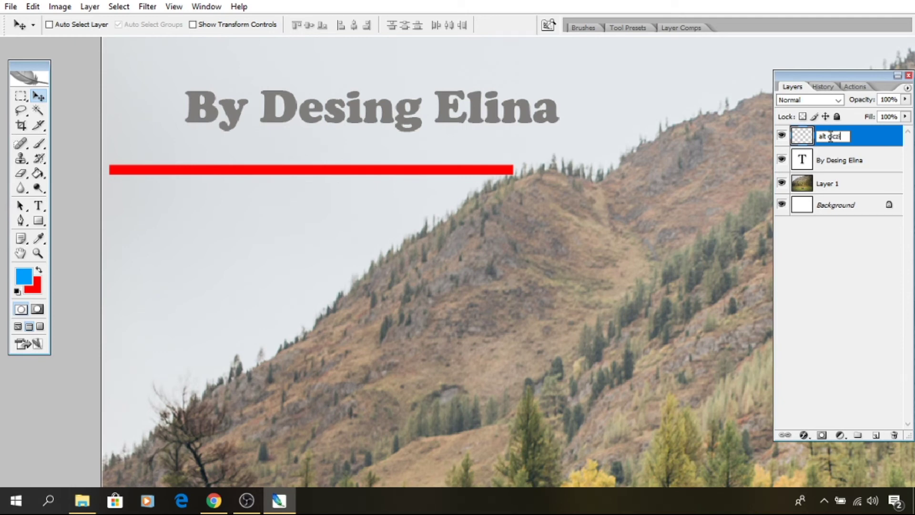
{"action": "key", "text": "Return"}
{"action": "double_click", "coordinate": [838, 136]}
{"action": "left_click", "coordinate": [845, 136]}
{"action": "key", "text": "Return"}
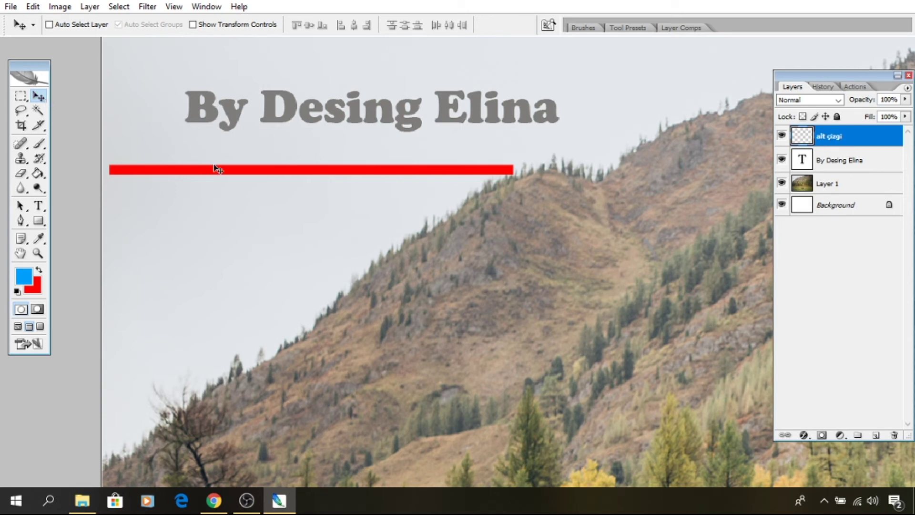
Move the title down-left just above the bar, and delete a trial bar duplicate.
{"action": "left_click", "coordinate": [224, 111], "text": "ctrl"}
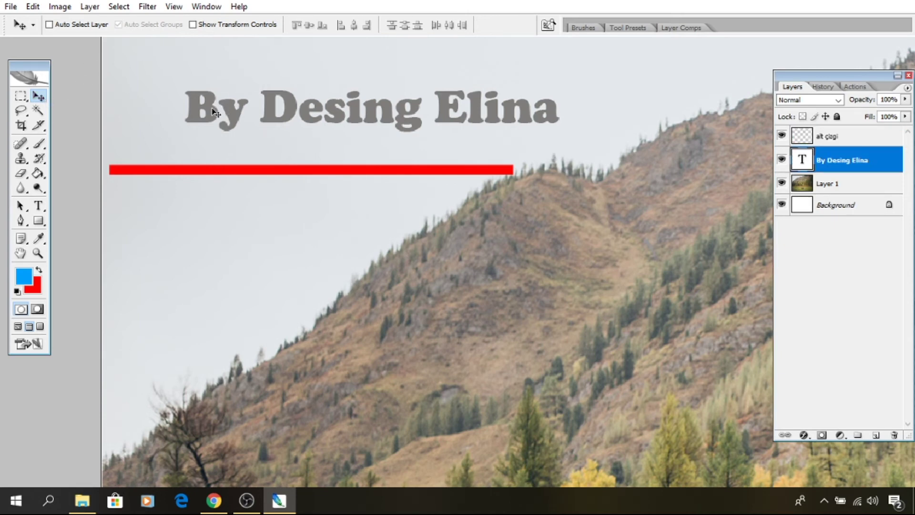
{"action": "mouse_move", "coordinate": [224, 111]}
{"action": "left_mouse_down"}
{"action": "mouse_move", "coordinate": [134, 126]}
{"action": "mouse_move", "coordinate": [160, 137]}
{"action": "left_mouse_up"}
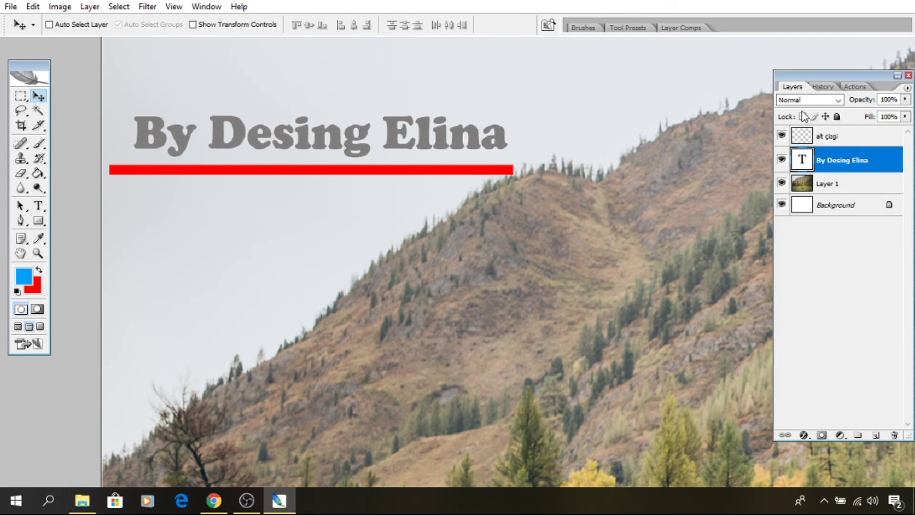
{"action": "left_click", "coordinate": [825, 144]}
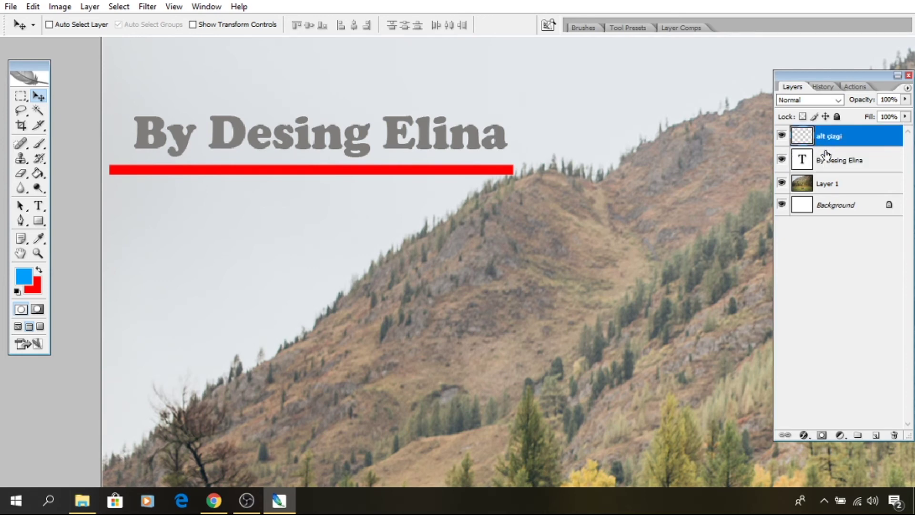
{"action": "key", "text": "ctrl+j"}
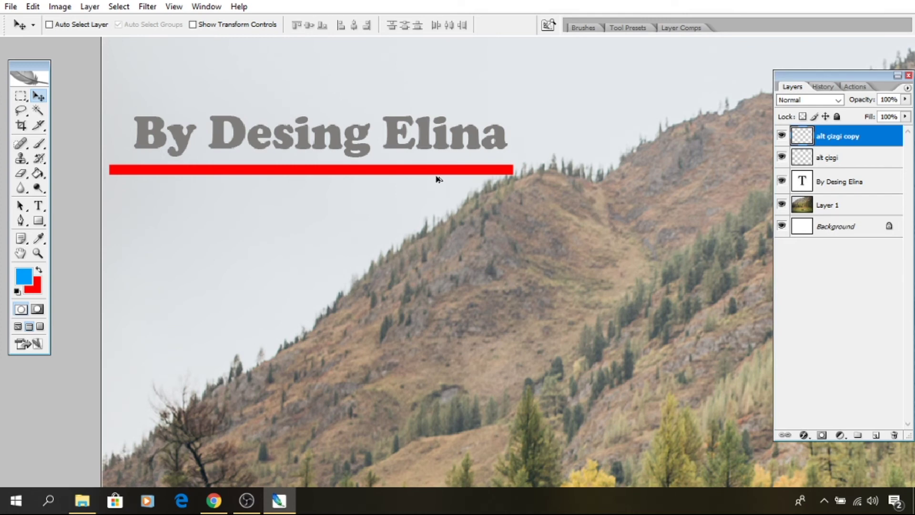
{"action": "key", "text": "Delete"}
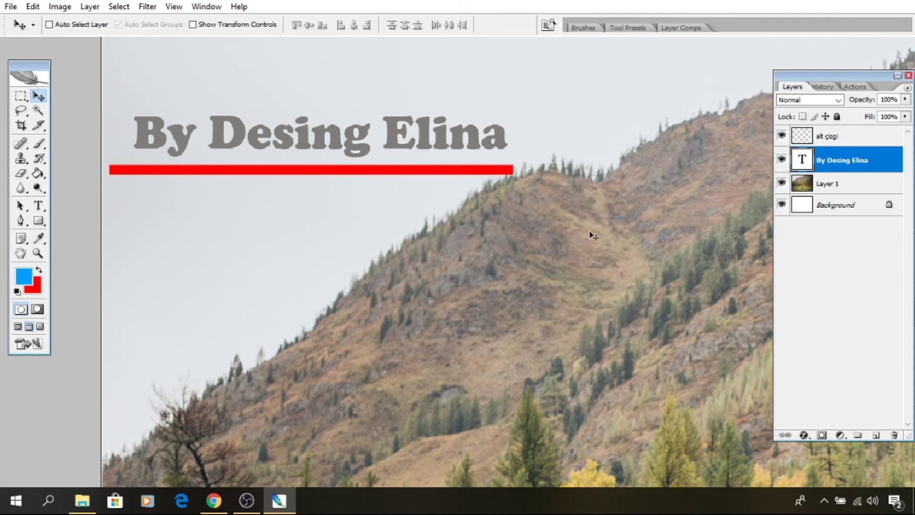
Duplicate the alt çizgi layer and name the copy 'üst çizg'.
{"action": "left_click", "coordinate": [854, 142]}
{"action": "right_click", "coordinate": [856, 143]}
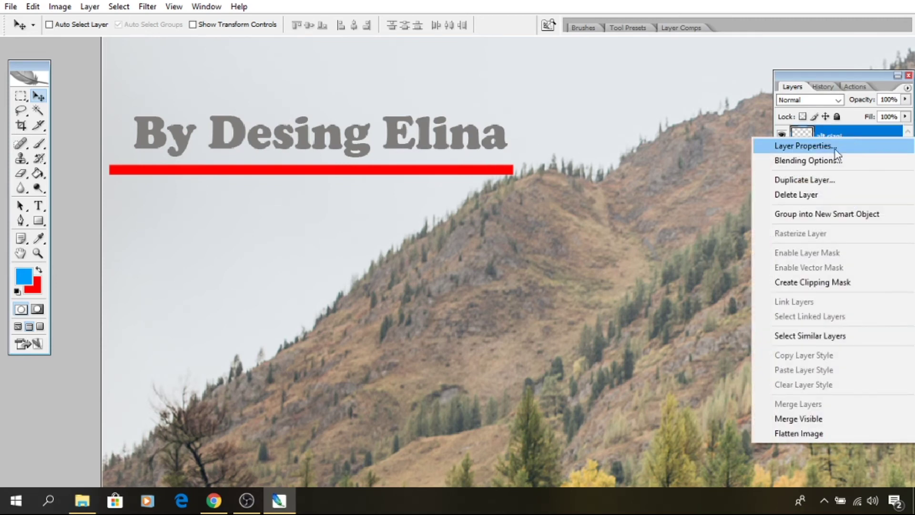
{"action": "left_click", "coordinate": [817, 181]}
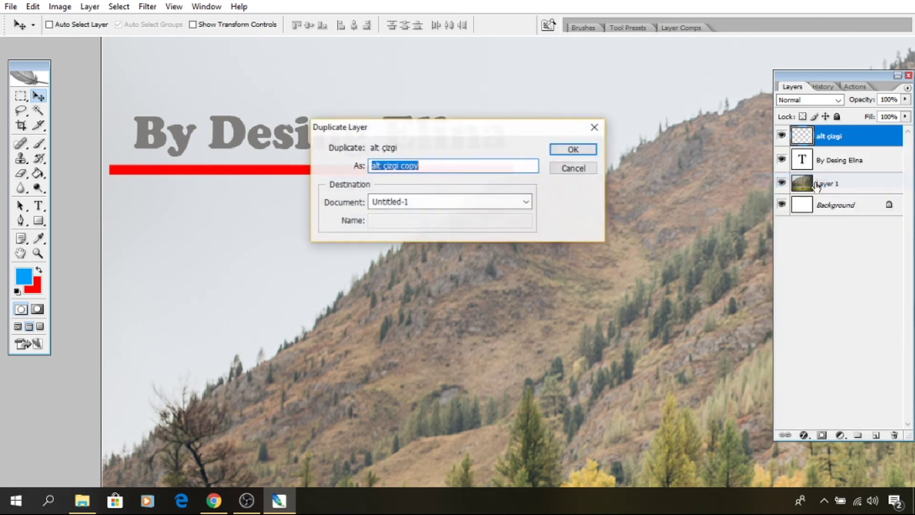
{"action": "left_click", "coordinate": [572, 150]}
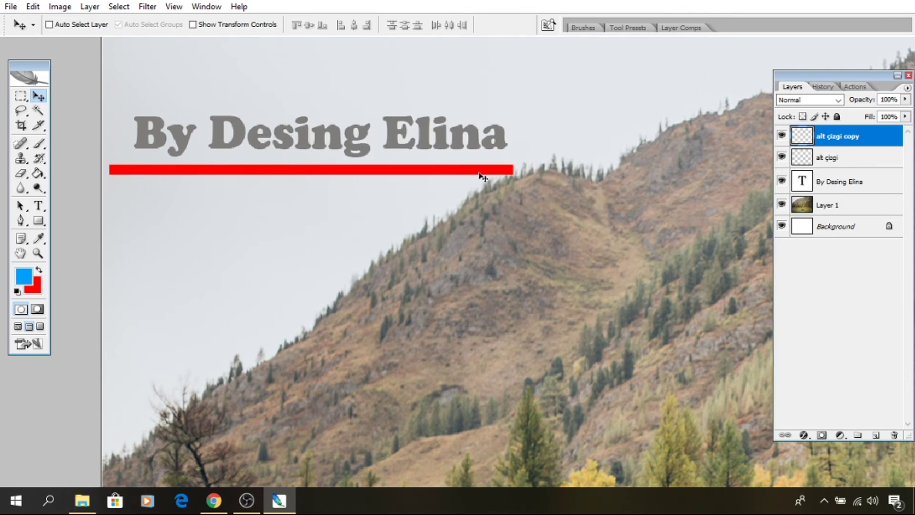
{"action": "double_click", "coordinate": [835, 137]}
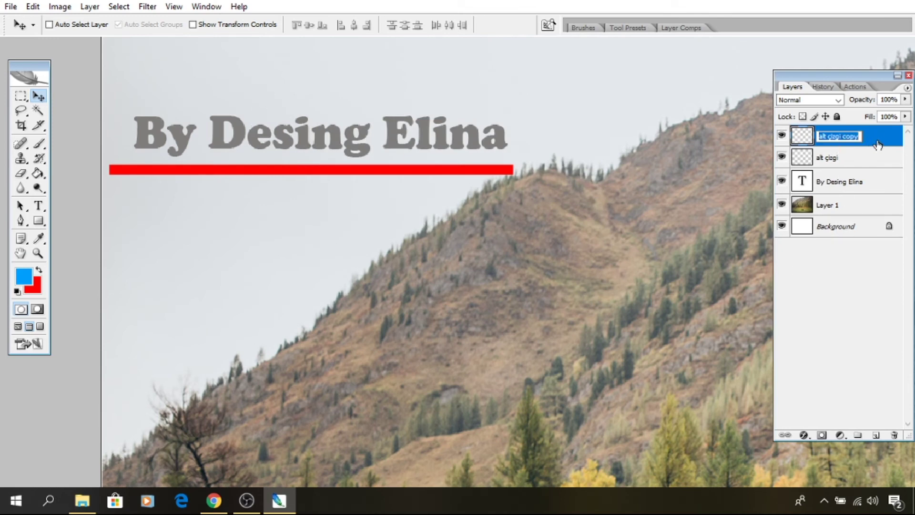
{"action": "type", "text": "üst çizg"}
{"action": "key", "text": "Return"}
Correct the copy's name to 'üst çizgi', undo the duplicate, and drag the bar above the title.
{"action": "double_click", "coordinate": [842, 141]}
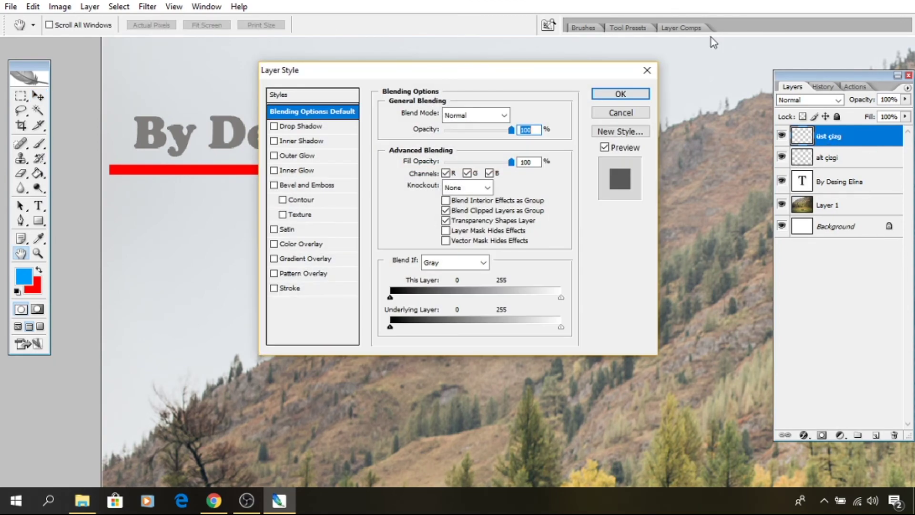
{"action": "key", "text": "Escape"}
{"action": "double_click", "coordinate": [846, 138]}
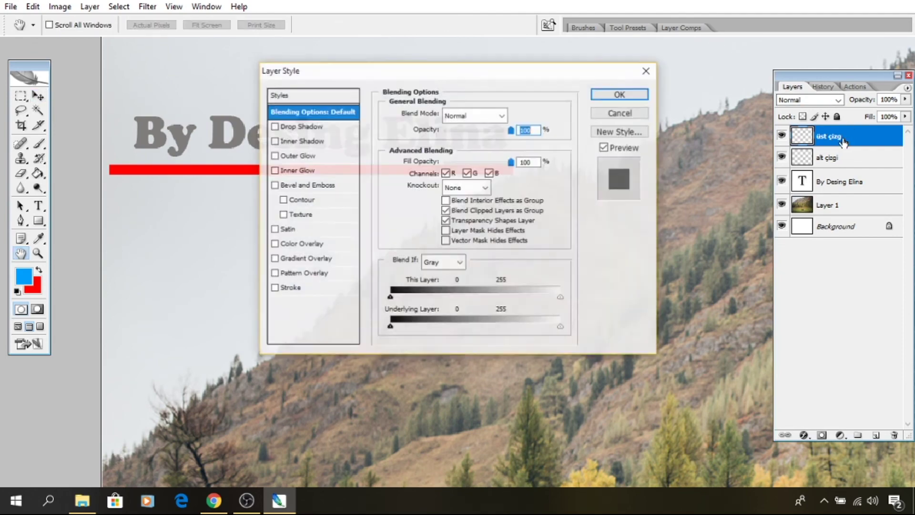
{"action": "key", "text": "Escape"}
{"action": "double_click", "coordinate": [843, 137]}
{"action": "key", "text": "Escape"}
{"action": "double_click", "coordinate": [843, 135]}
{"action": "left_click", "coordinate": [843, 135]}
{"action": "left_click", "coordinate": [853, 139]}
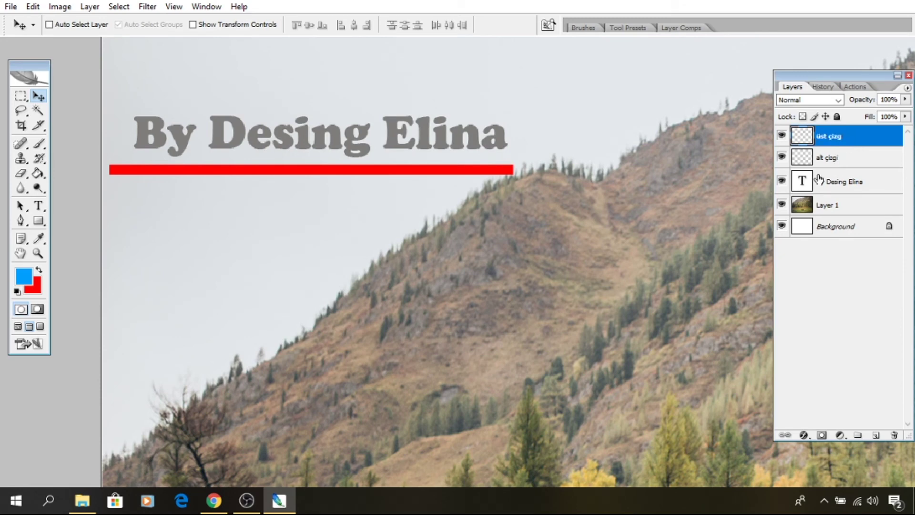
{"action": "key", "text": "ctrl+alt+z"}
{"action": "key", "text": "ctrl+alt+z"}
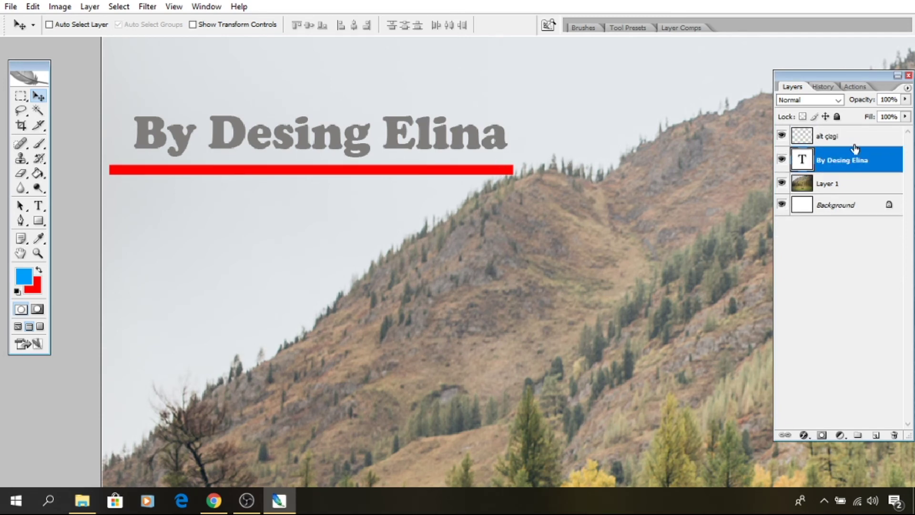
{"action": "left_click", "coordinate": [853, 138]}
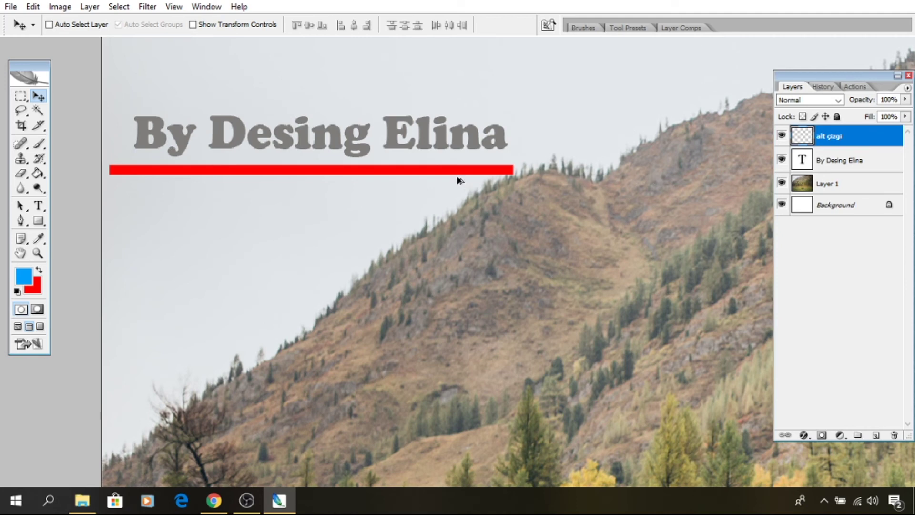
{"action": "mouse_move", "coordinate": [459, 180]}
{"action": "left_mouse_down"}
{"action": "mouse_move", "coordinate": [459, 77]}
{"action": "mouse_move", "coordinate": [464, 90]}
{"action": "mouse_move", "coordinate": [430, 98]}
{"action": "mouse_move", "coordinate": [473, 98]}
{"action": "mouse_move", "coordinate": [471, 122]}
{"action": "mouse_move", "coordinate": [467, 75]}
{"action": "mouse_move", "coordinate": [471, 84]}
{"action": "left_mouse_up"}
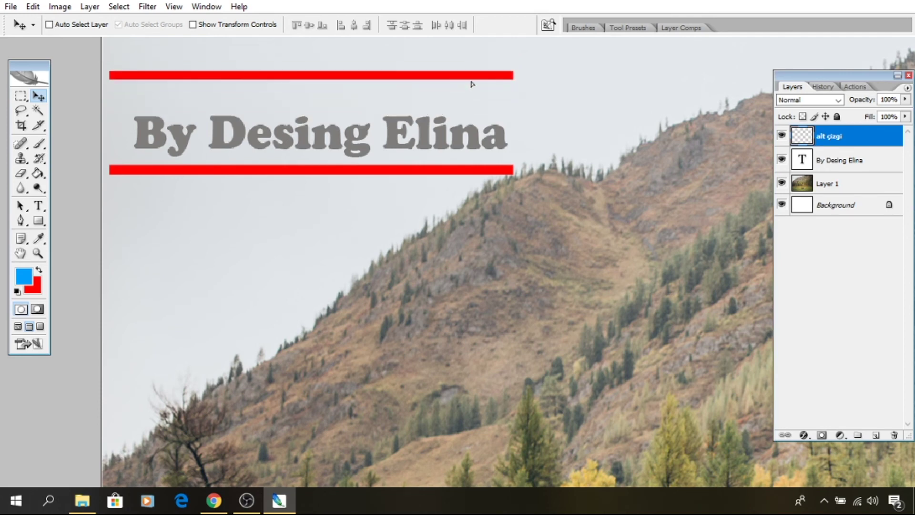
Create the 'alt çizgi copy' layer holding the red bar above the title.
{"action": "key", "text": "ctrl+j"}
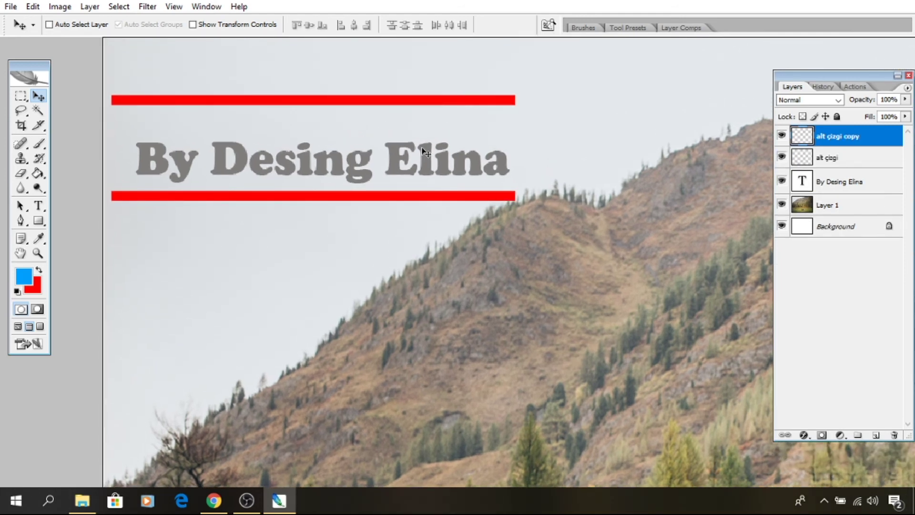
Sample the credit's grey and fill both red bars with it.
{"action": "left_click", "coordinate": [23, 276]}
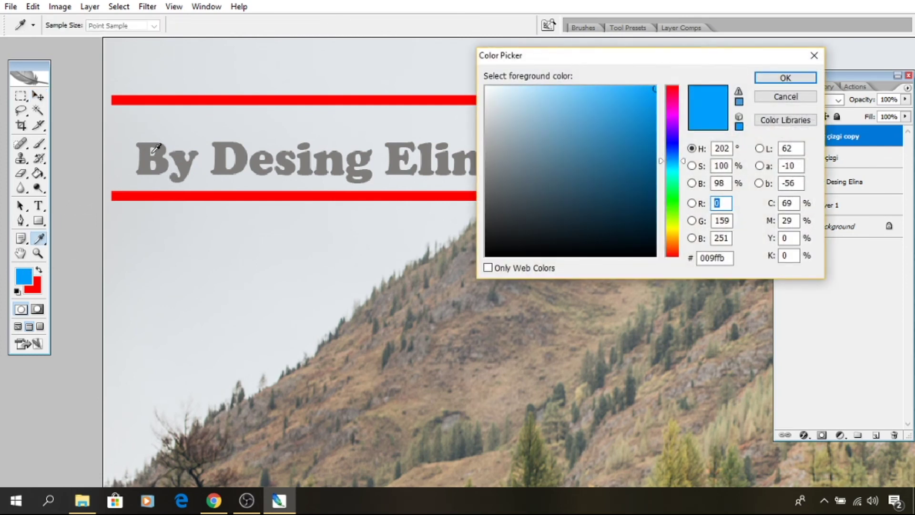
{"action": "left_click", "coordinate": [150, 150]}
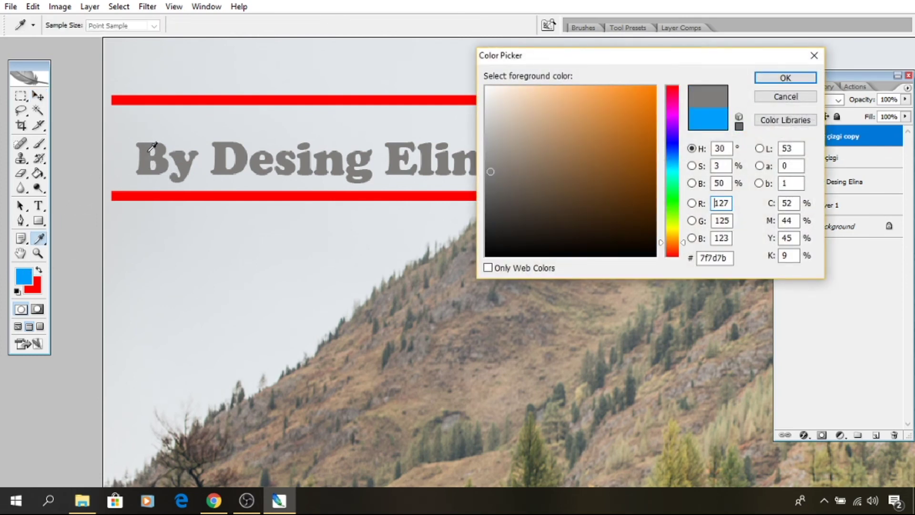
{"action": "left_click", "coordinate": [785, 78]}
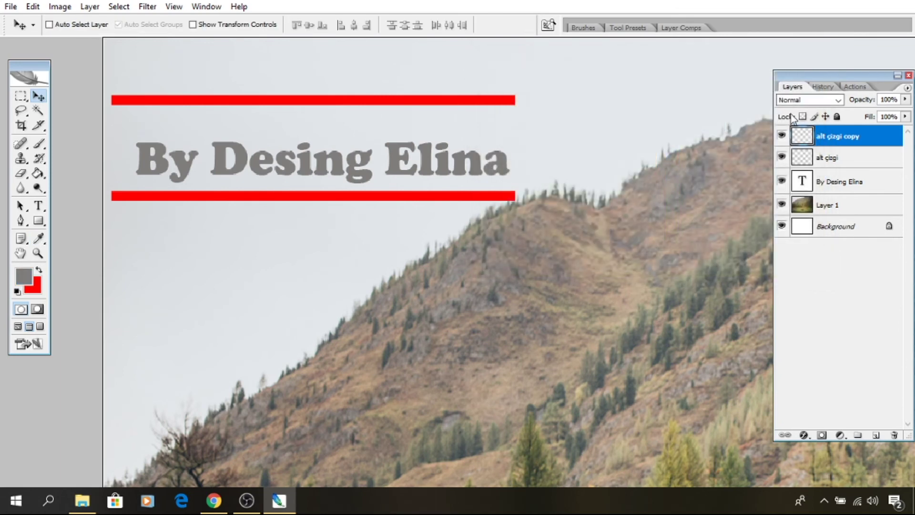
{"action": "left_click", "coordinate": [804, 137], "text": "ctrl"}
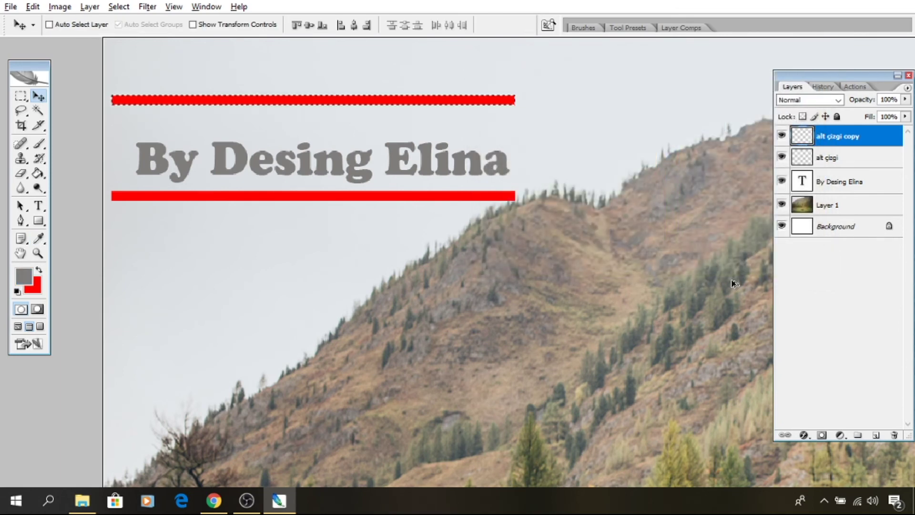
{"action": "key", "text": "alt+BackSpace"}
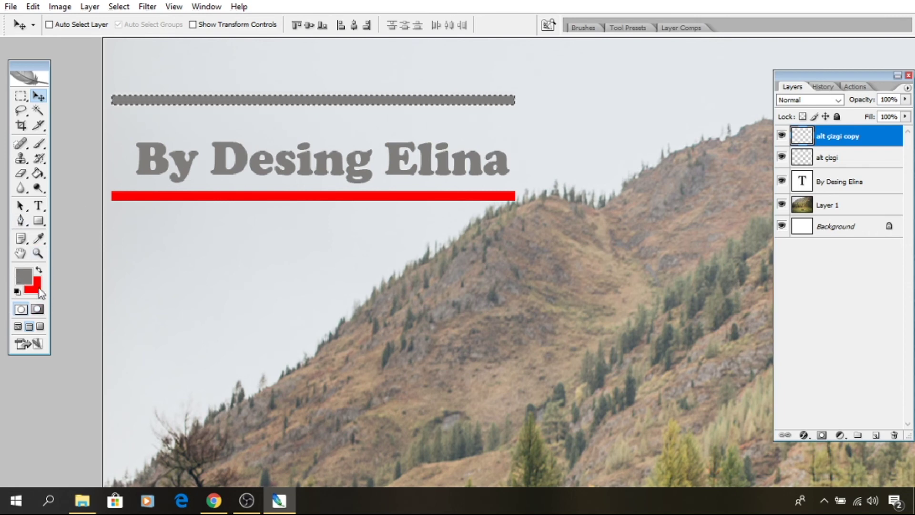
{"action": "key", "text": "ctrl+d"}
{"action": "left_click", "coordinate": [811, 159]}
{"action": "left_click", "coordinate": [810, 159], "text": "ctrl"}
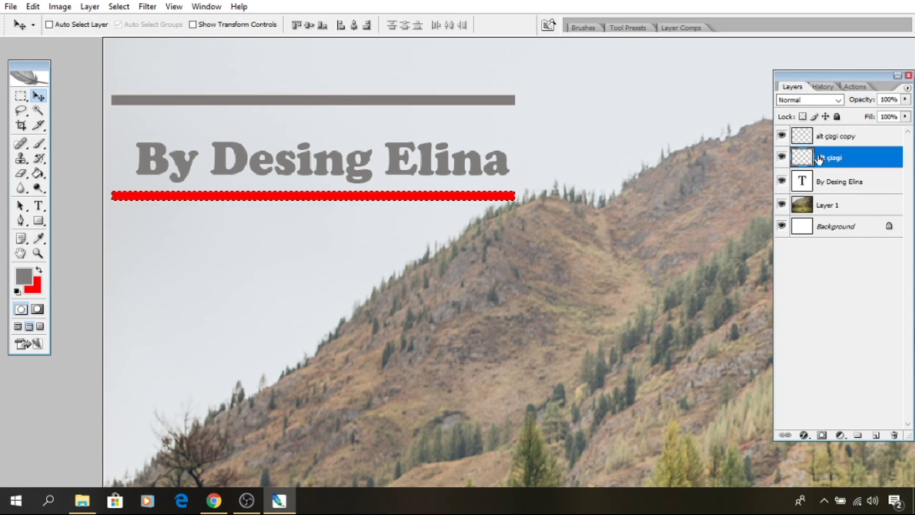
{"action": "key", "text": "alt+BackSpace"}
{"action": "key", "text": "ctrl+d"}
Rename the 'alt çizgi copy' layer to 'üst çizgi'.
{"action": "left_click", "coordinate": [826, 142]}
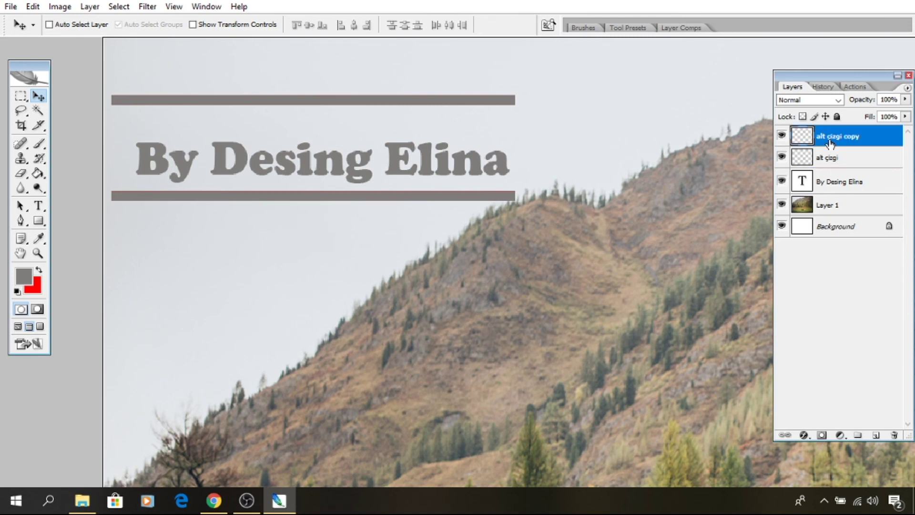
{"action": "double_click", "coordinate": [852, 136]}
{"action": "type", "text": "üst"}
{"action": "type", "text": " çizgi"}
{"action": "key", "text": "Return"}
{"action": "left_click_drag", "start_coordinate": [334, 103], "coordinate": [348, 142]}
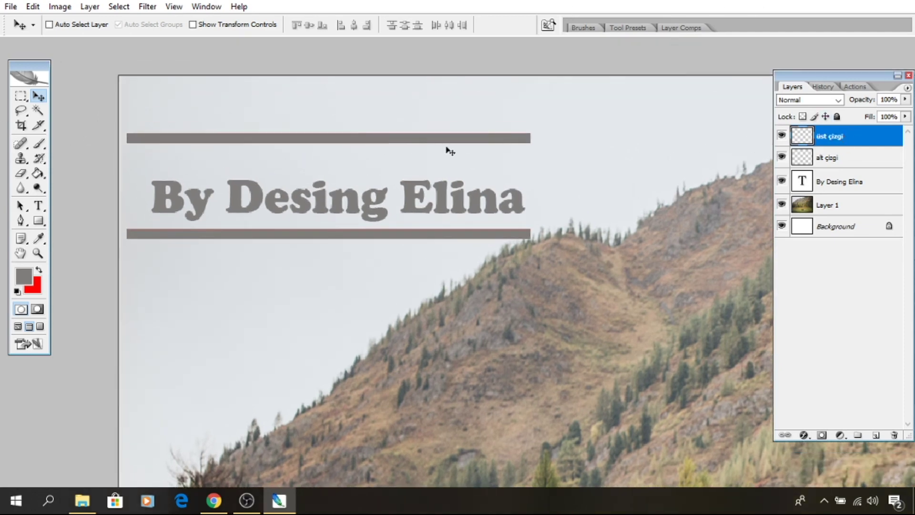
Move both bars and the credit into the top-left corner, then raise the bottom bar.
{"action": "left_click", "coordinate": [832, 158], "text": "shift"}
{"action": "left_click", "coordinate": [839, 182], "text": "shift"}
{"action": "left_click_drag", "start_coordinate": [446, 190], "coordinate": [441, 146]}
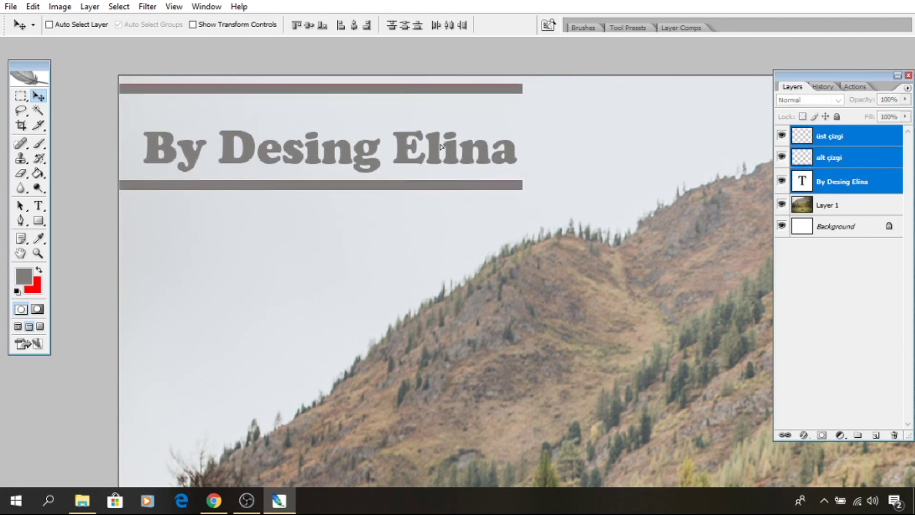
{"action": "left_click", "coordinate": [419, 195], "text": "ctrl"}
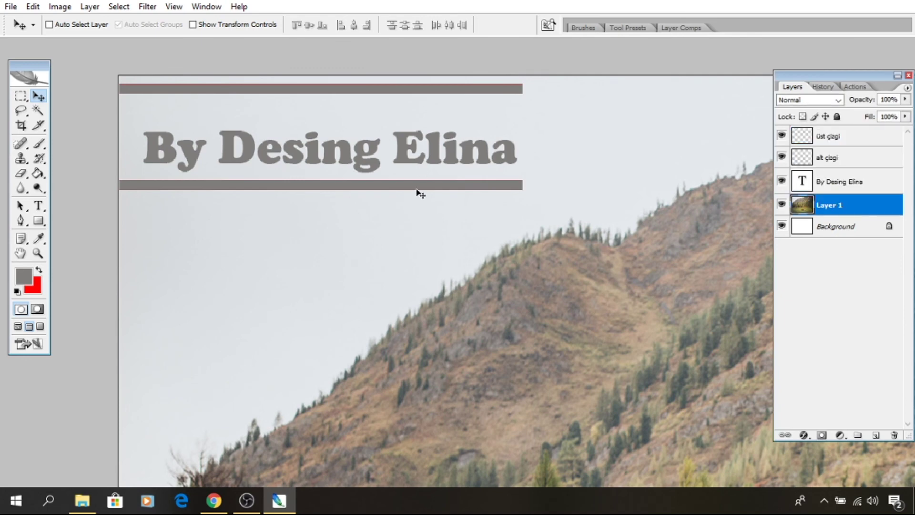
{"action": "left_click_drag", "start_coordinate": [419, 192], "coordinate": [423, 161]}
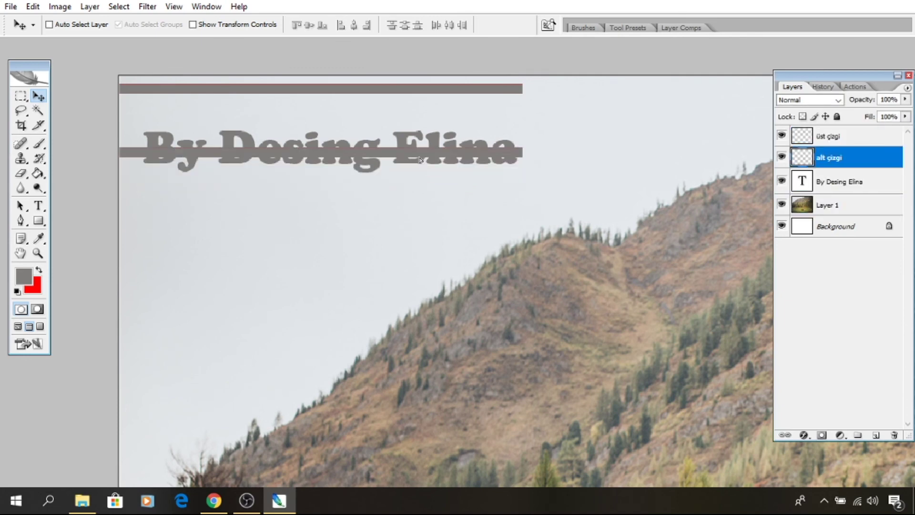
{"action": "left_click", "coordinate": [371, 172], "text": "ctrl"}
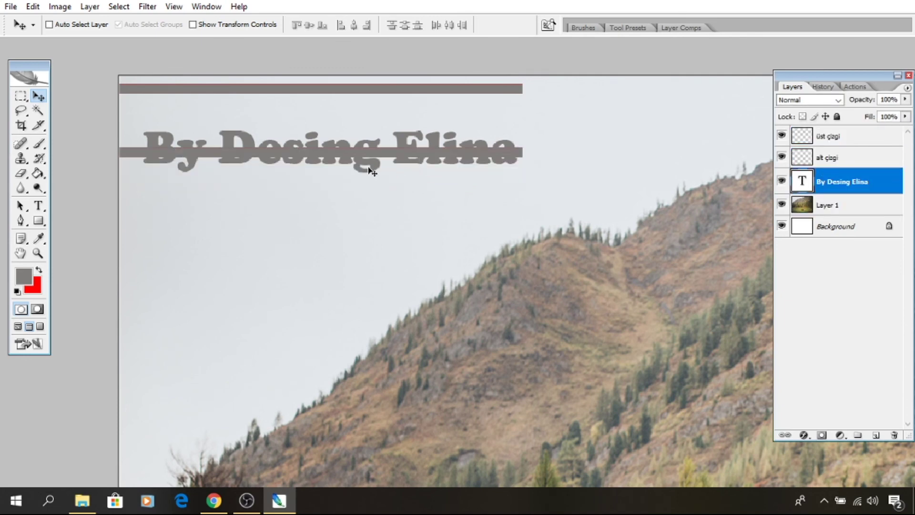
Centre the credit text vertically and horizontally between the two bars.
{"action": "left_click", "coordinate": [21, 96]}
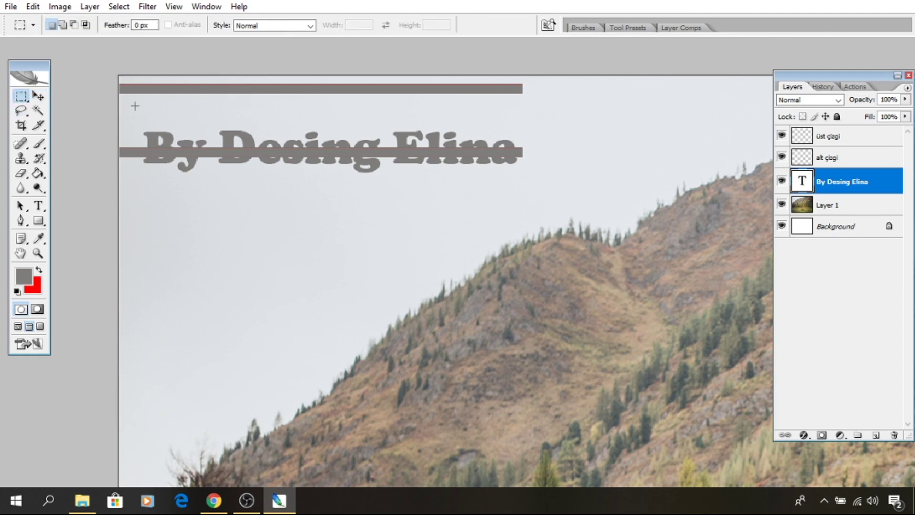
{"action": "left_click_drag", "start_coordinate": [306, 139], "coordinate": [523, 146]}
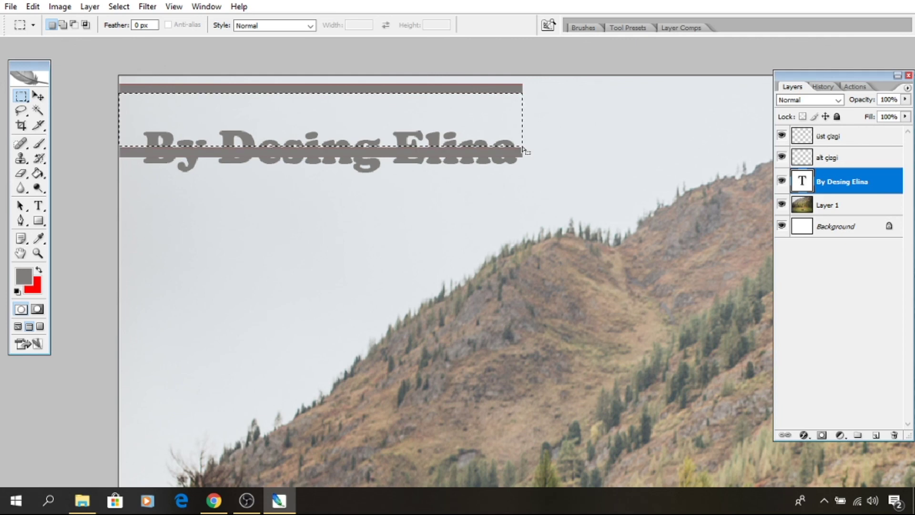
{"action": "key", "text": "v"}
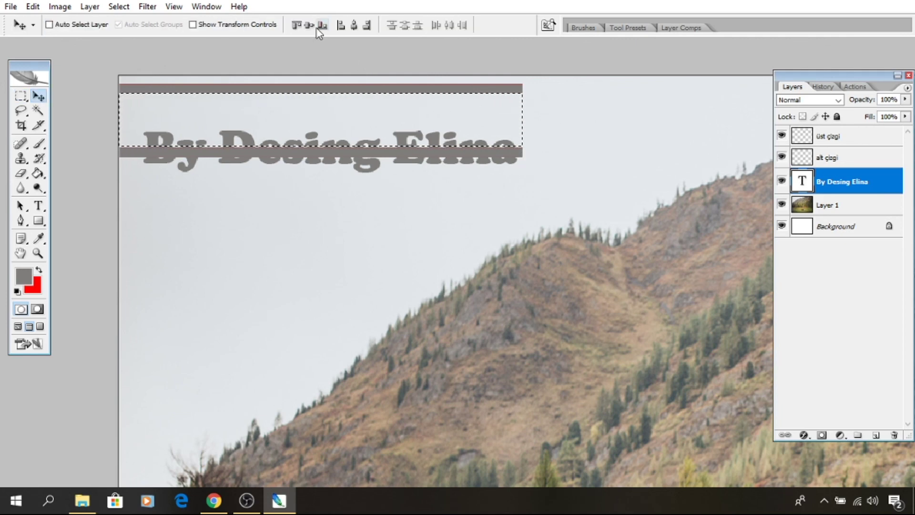
{"action": "left_click", "coordinate": [355, 26]}
{"action": "left_click", "coordinate": [354, 25]}
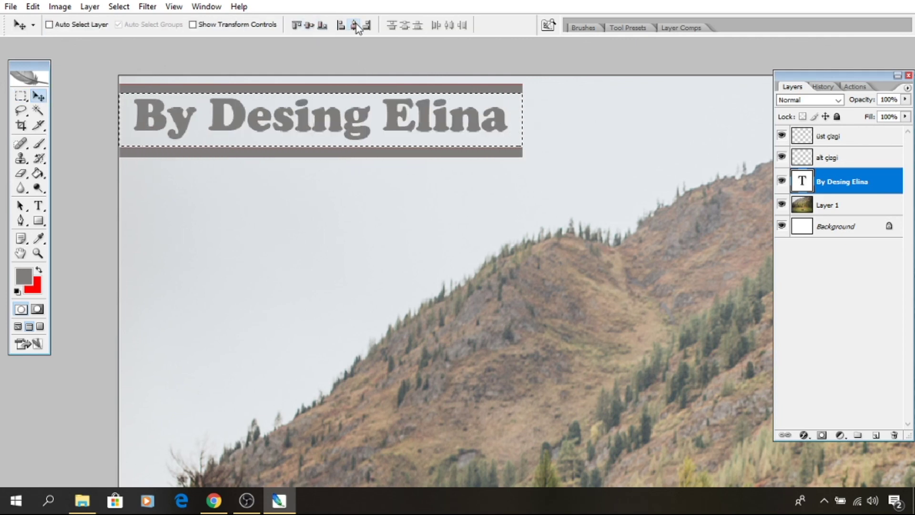
{"action": "key", "text": "ctrl+d"}
{"action": "key", "text": "ctrl+minus"}
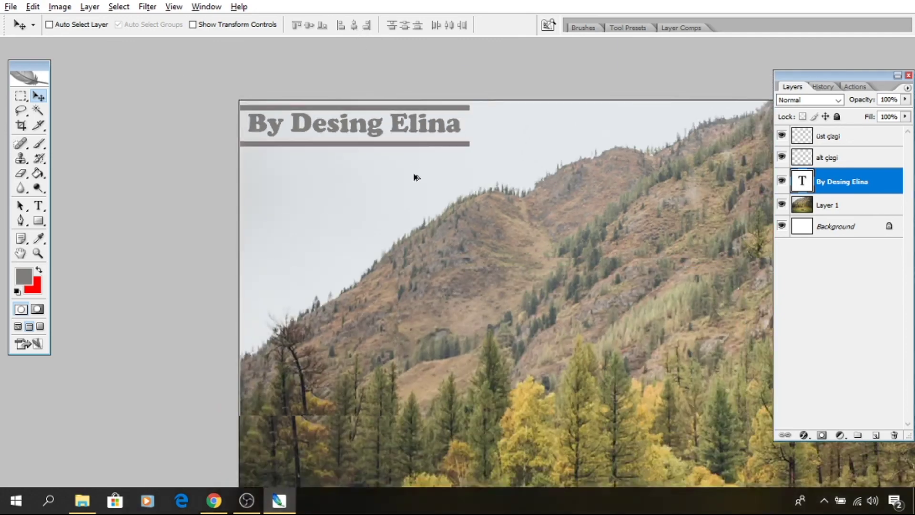
Zoom out to the full landscape and open Curves on Layer 1 with Ctrl+M.
{"action": "key", "text": "ctrl+minus"}
{"action": "key", "text": "ctrl+minus"}
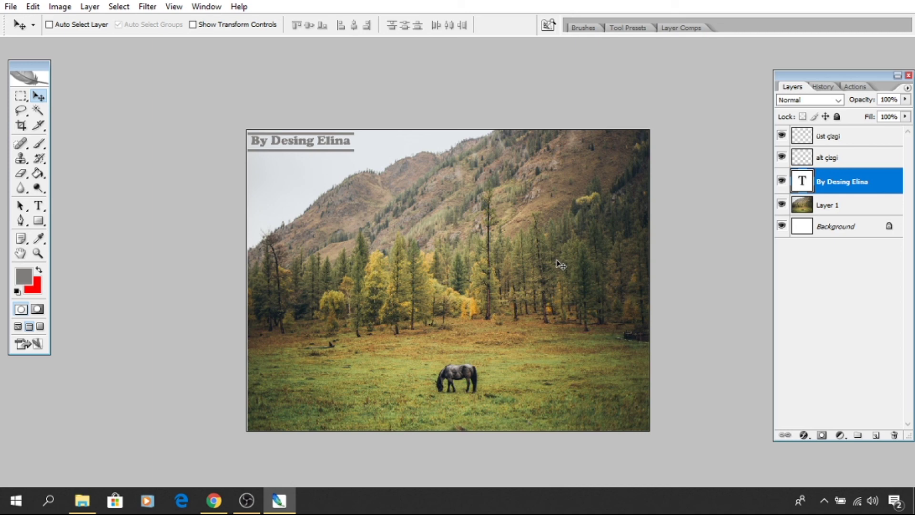
{"action": "left_click", "coordinate": [815, 211]}
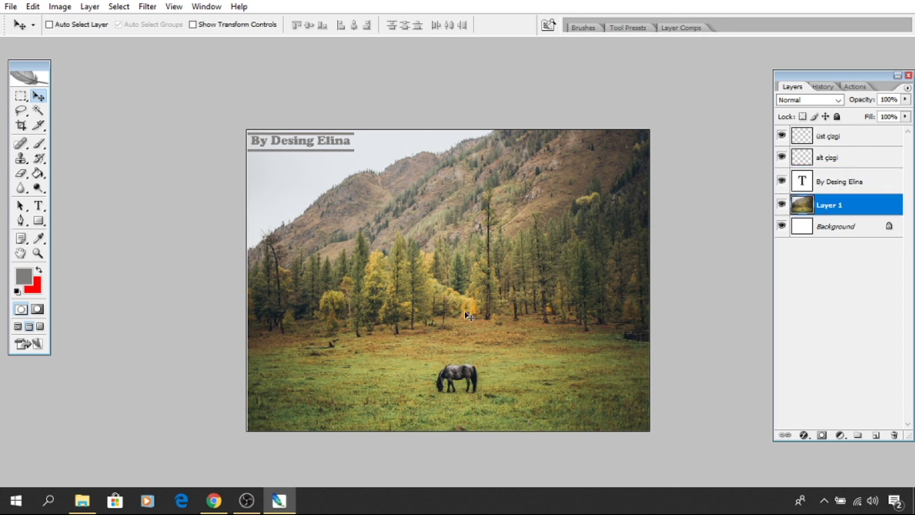
{"action": "key", "text": "ctrl+m"}
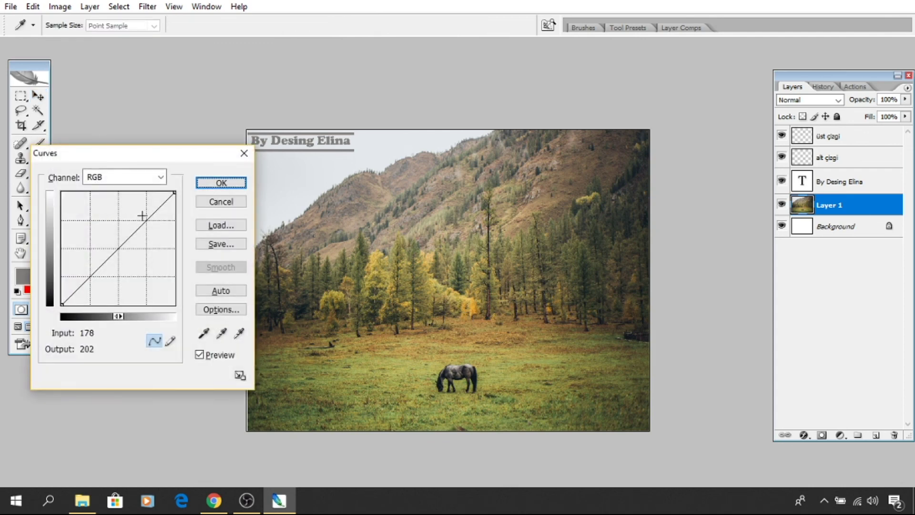
Brighten the landscape slightly with a Curves point at about input 190 / output 201.
{"action": "left_click", "coordinate": [144, 216]}
{"action": "mouse_move", "coordinate": [145, 215]}
{"action": "left_mouse_down"}
{"action": "mouse_move", "coordinate": [151, 220]}
{"action": "mouse_move", "coordinate": [141, 217]}
{"action": "left_mouse_up"}
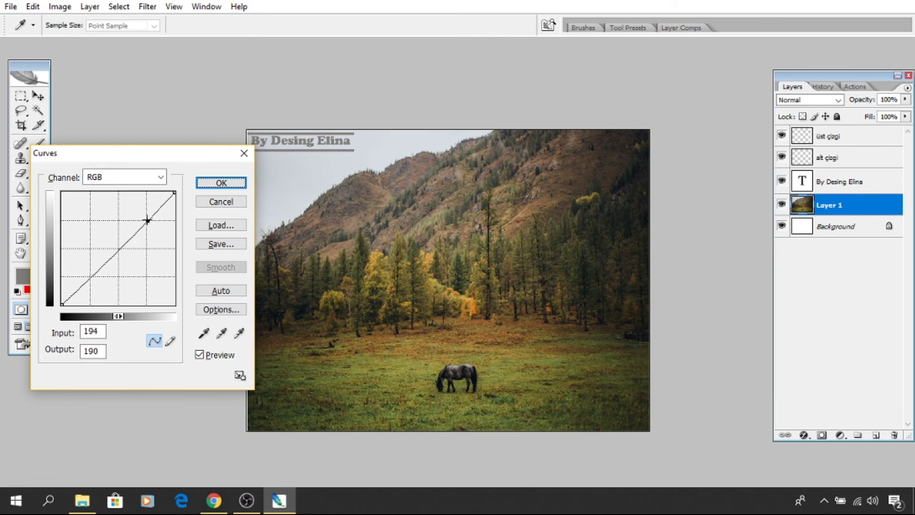
{"action": "left_click_drag", "start_coordinate": [141, 217], "coordinate": [146, 216]}
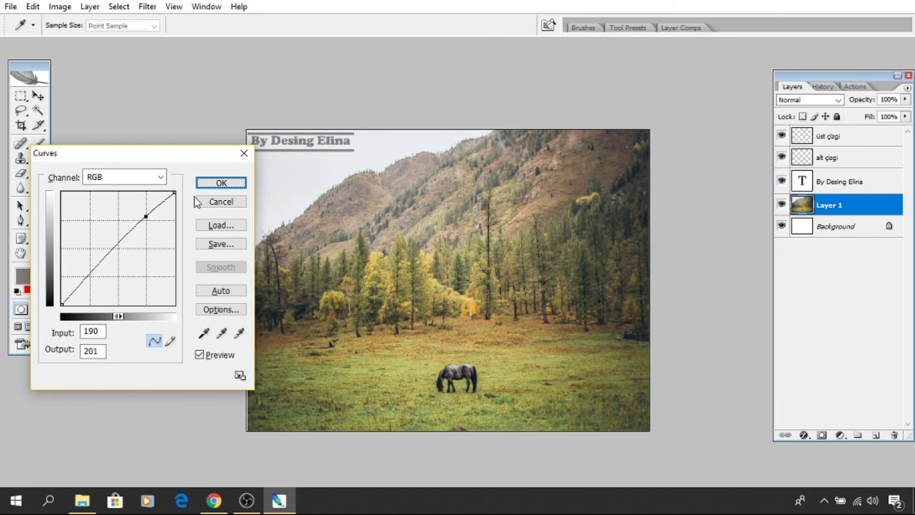
{"action": "left_click", "coordinate": [221, 182]}
{"action": "left_click", "coordinate": [59, 6]}
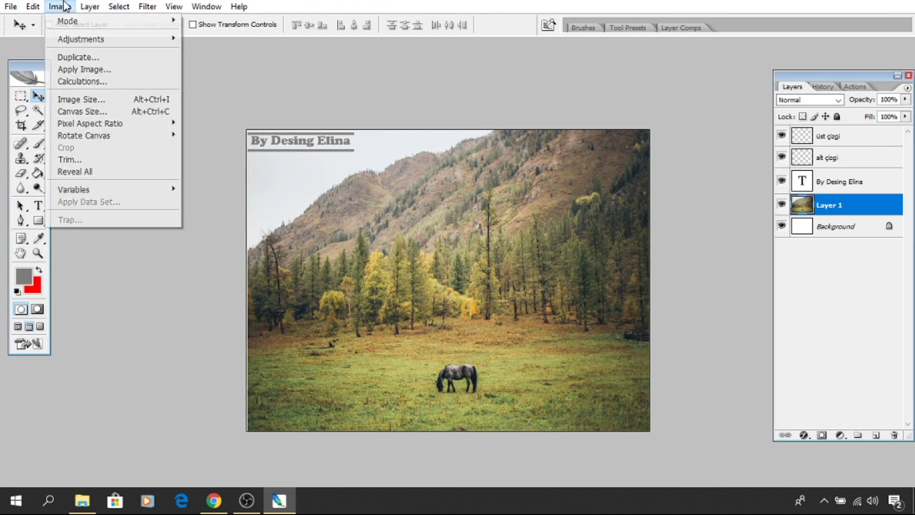
{"action": "mouse_move", "coordinate": [81, 38]}
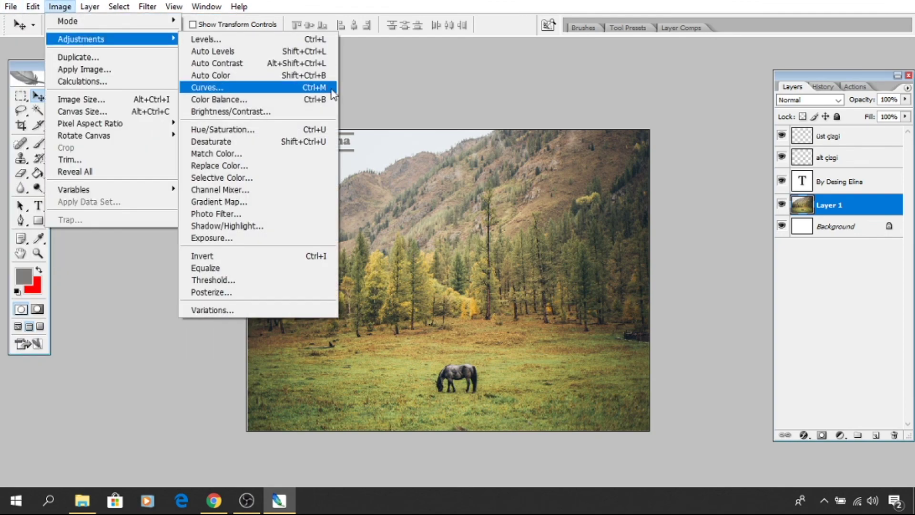
Raise the landscape's contrast slightly to about +7 with Brightness/Contrast.
{"action": "left_click", "coordinate": [310, 111]}
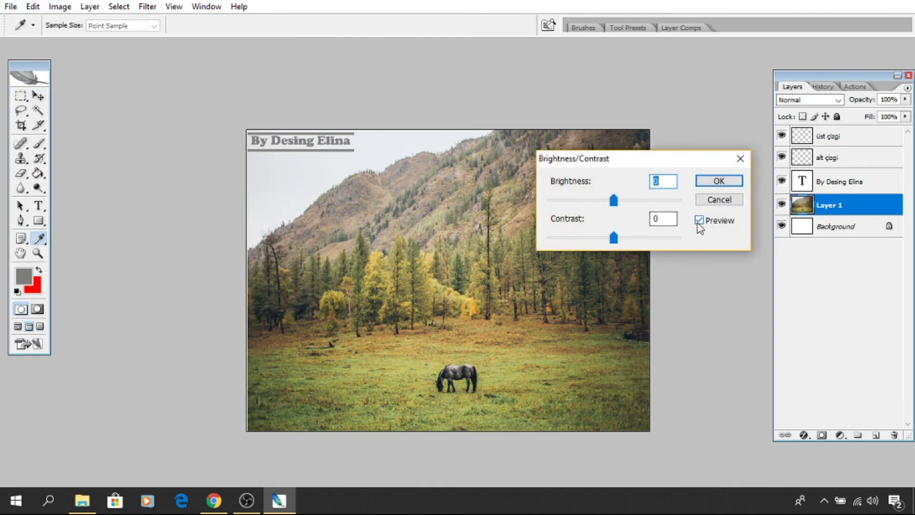
{"action": "left_click", "coordinate": [662, 219]}
{"action": "key", "text": "Up"}
{"action": "key", "text": "Up"}
{"action": "key", "text": "Up"}
{"action": "key", "text": "Up"}
{"action": "key", "text": "Up"}
{"action": "key", "text": "Up"}
{"action": "key", "text": "Up"}
{"action": "key", "text": "Up"}
{"action": "left_click", "coordinate": [737, 179]}
{"action": "key", "text": "v"}
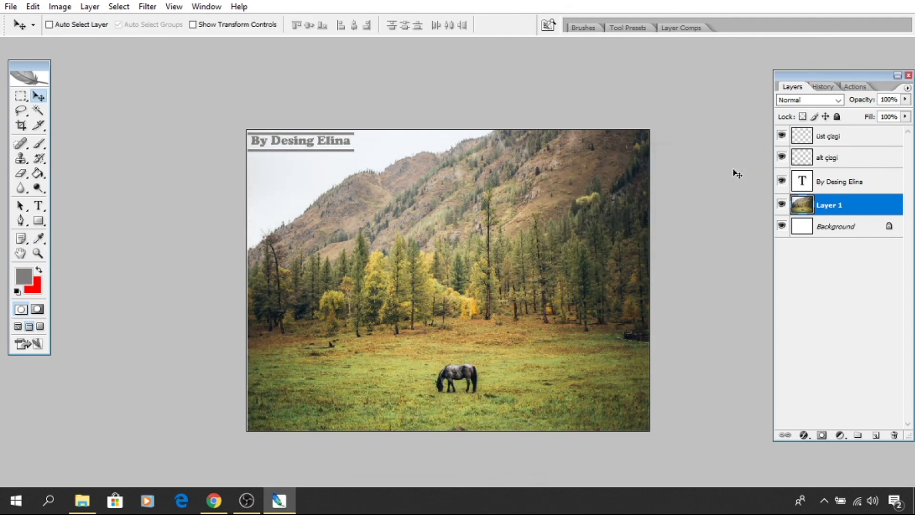
Shift the photo's hue slightly, to about -5, with Hue/Saturation.
{"action": "key", "text": "ctrl+u"}
{"action": "mouse_move", "coordinate": [719, 86]}
{"action": "left_mouse_down"}
{"action": "mouse_move", "coordinate": [727, 86]}
{"action": "mouse_move", "coordinate": [716, 87]}
{"action": "left_mouse_up"}
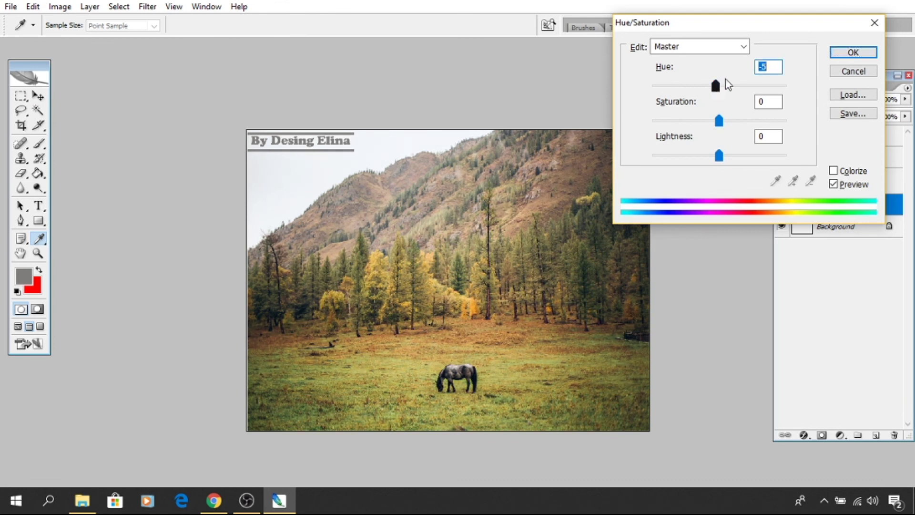
{"action": "left_click", "coordinate": [841, 52]}
{"action": "key", "text": "v"}
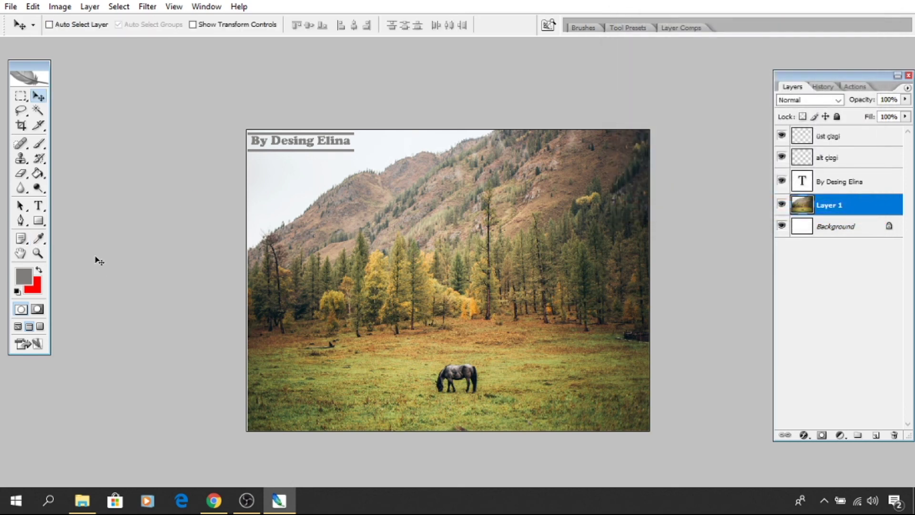